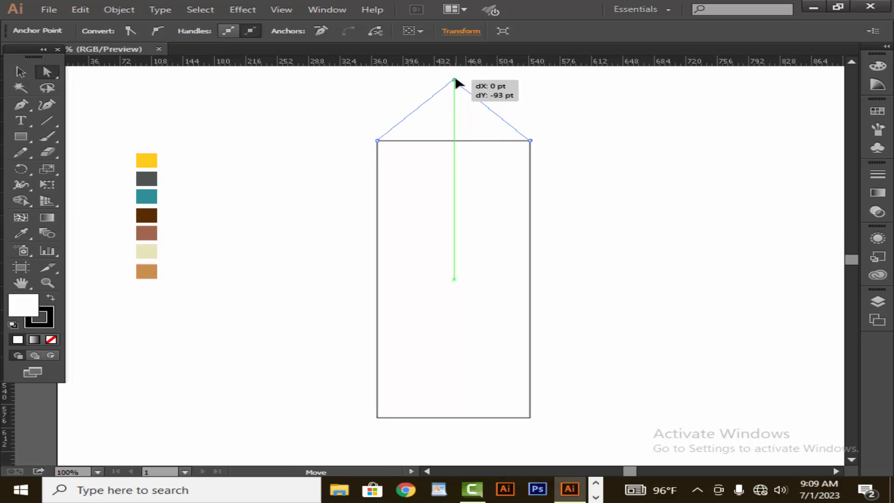
Select the house-shaped outline and fill it with the yellow swatch color using the Eyedropper
click(314, 192)
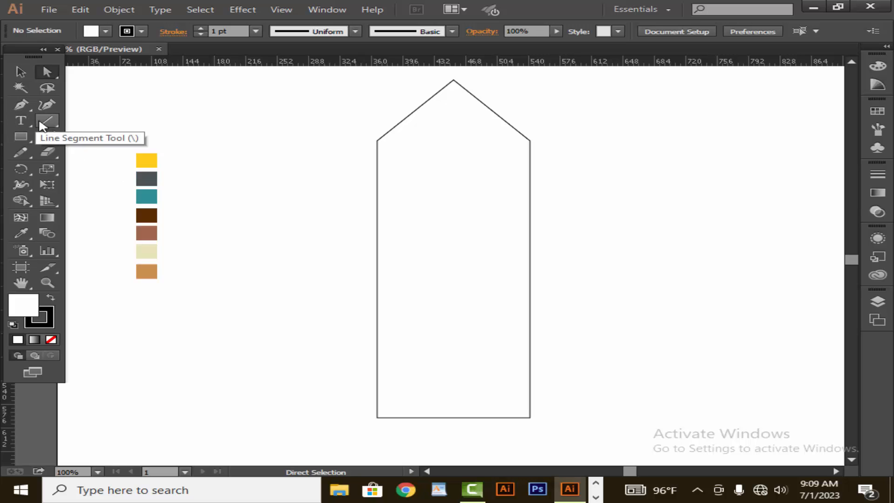
click(378, 224)
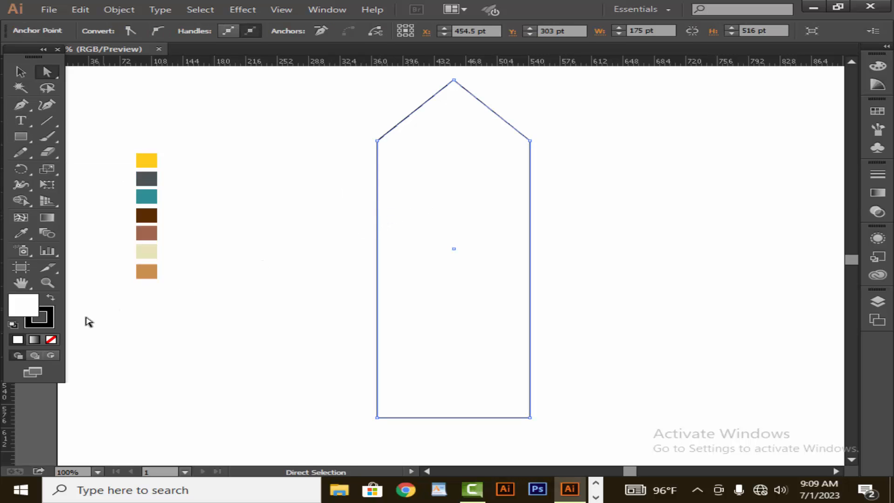
click(20, 233)
click(146, 163)
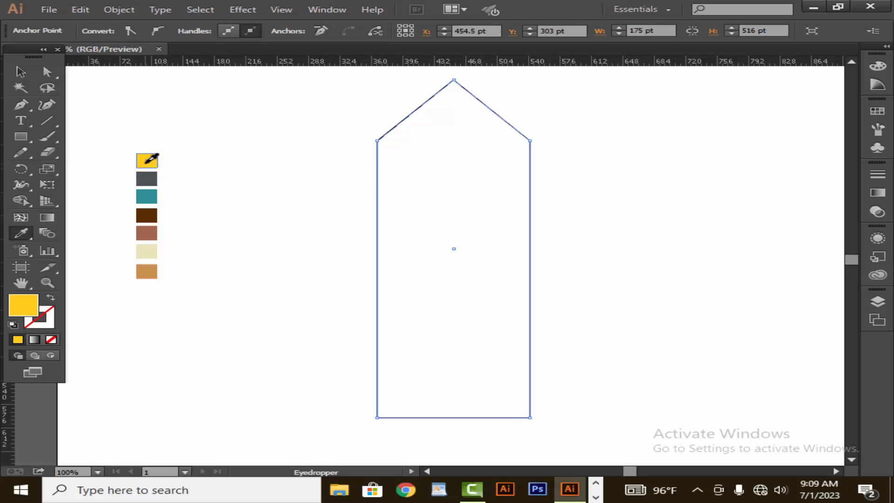
Give the yellow house shape a 2 pt stroke
click(28, 74)
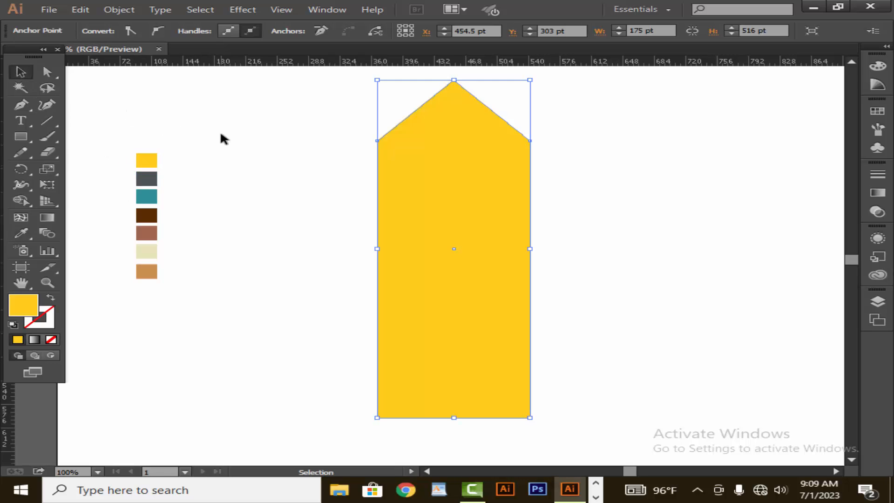
click(421, 141)
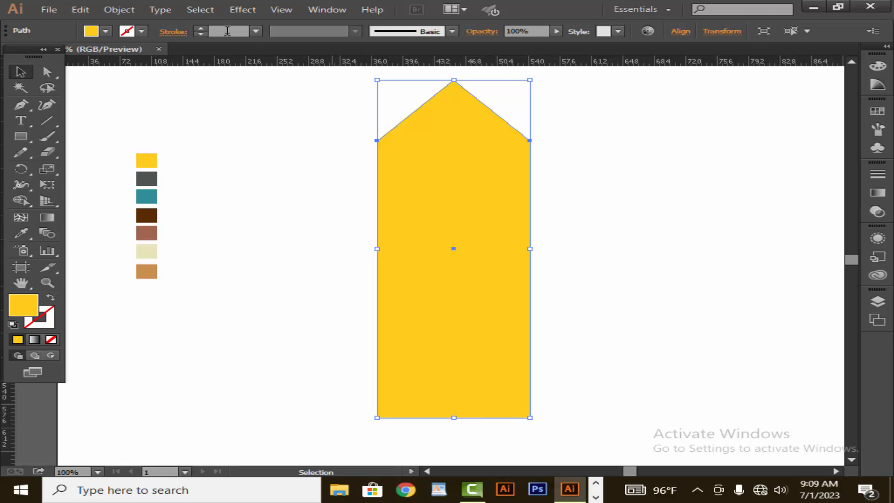
click(201, 29)
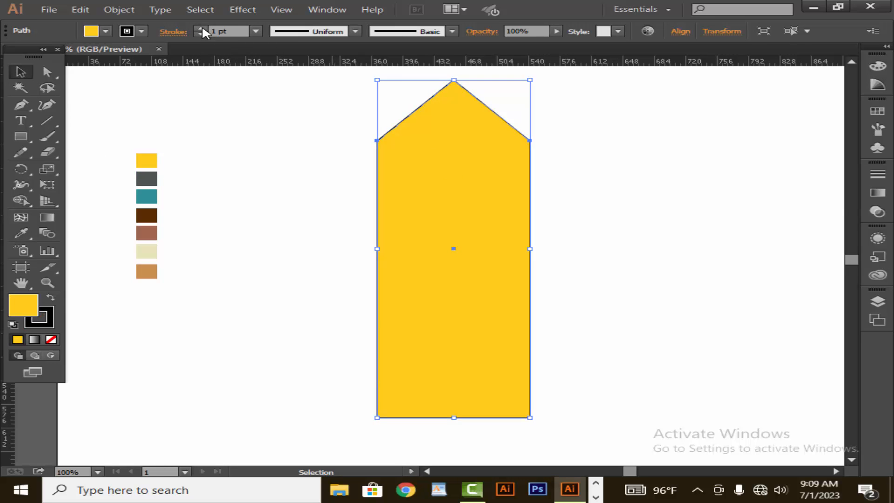
click(270, 147)
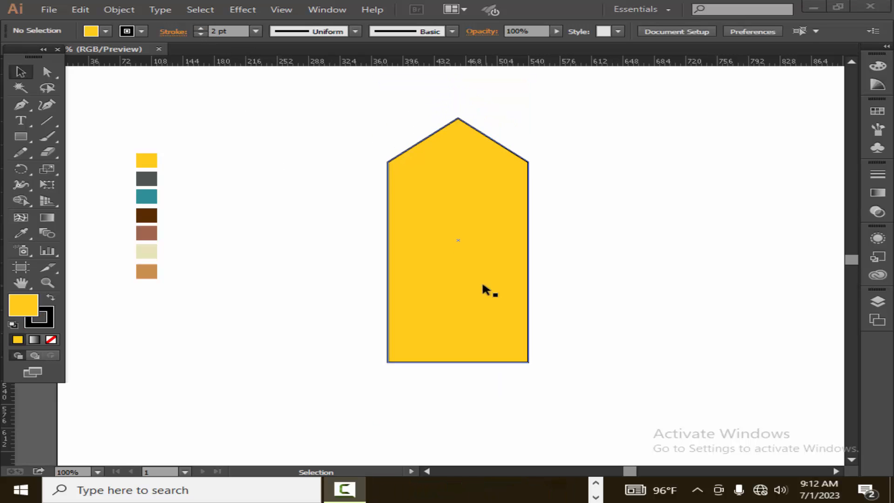
Draw a closed roof band with the Pen tool along both sloped top edges, overhanging the sides slightly
click(26, 108)
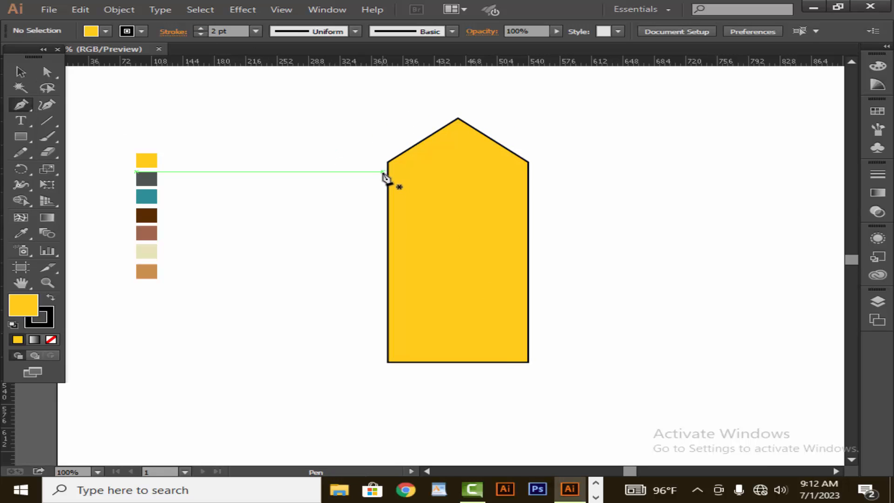
click(379, 167)
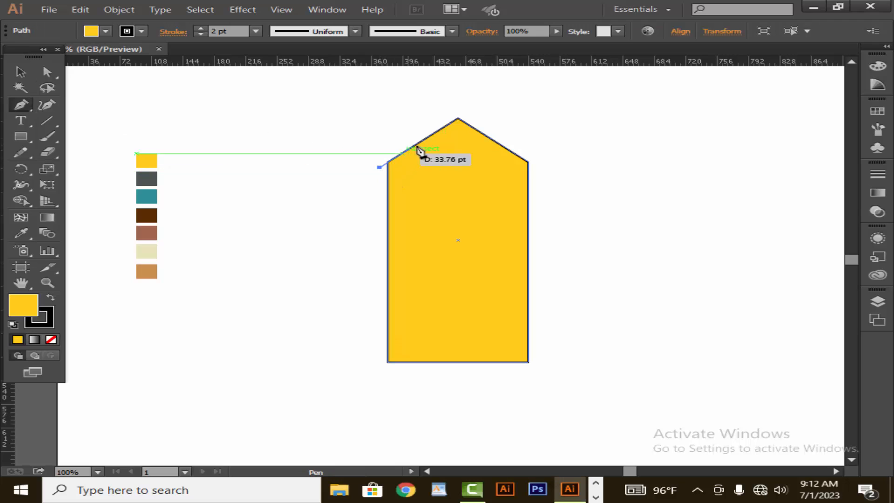
click(458, 119)
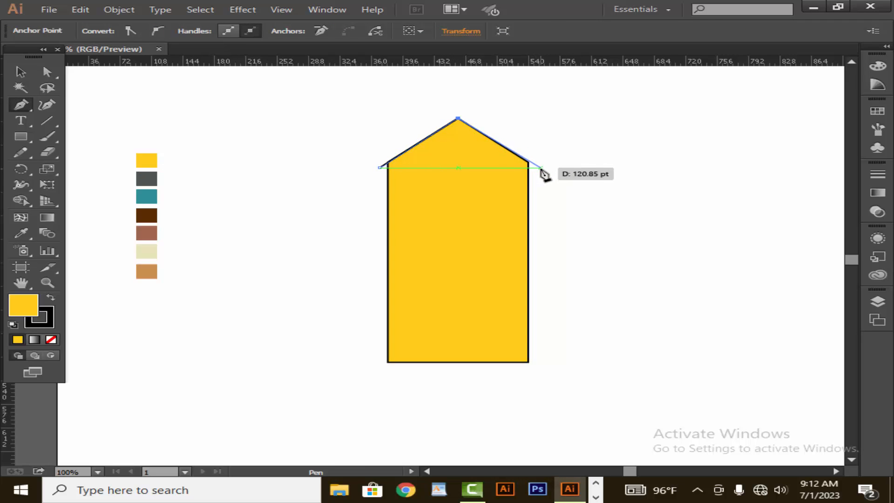
click(539, 167)
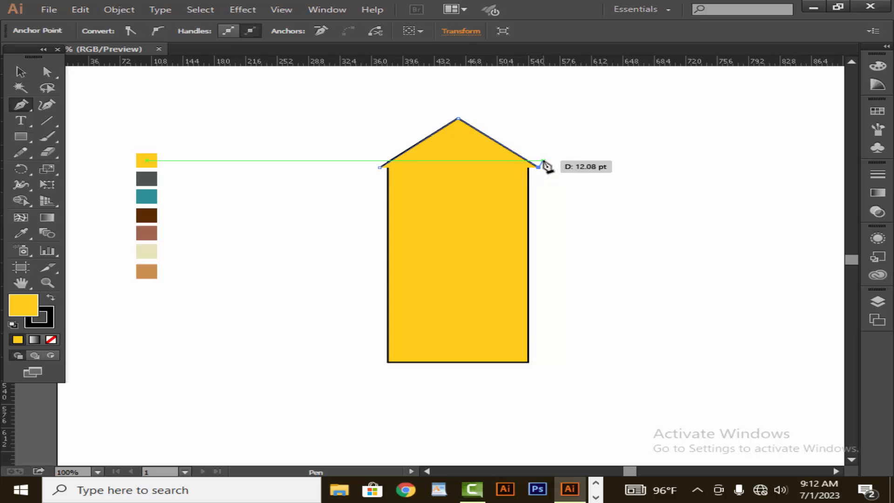
click(543, 161)
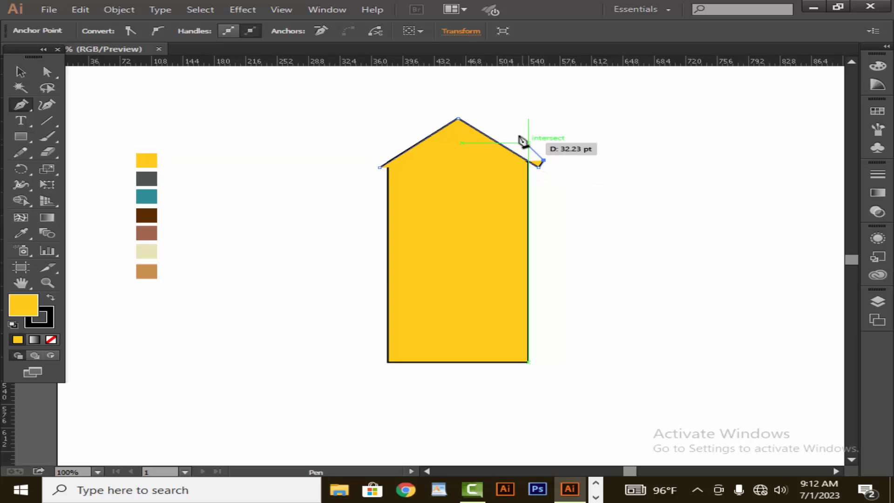
click(458, 107)
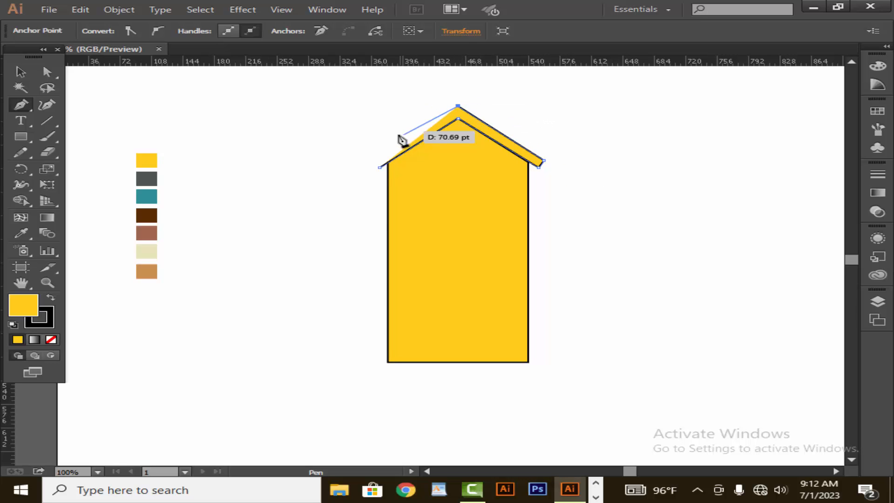
click(369, 161)
click(379, 167)
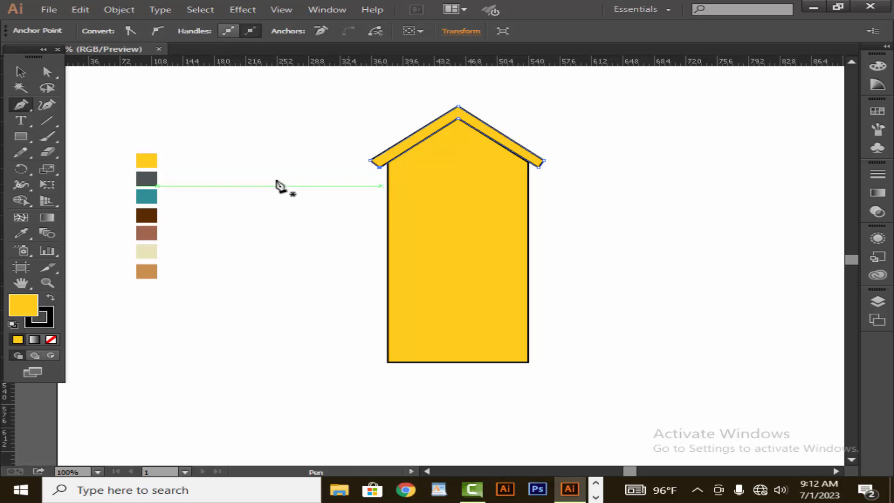
Fill the roof band with the dark brown swatch color using the Eyedropper
click(20, 71)
click(30, 232)
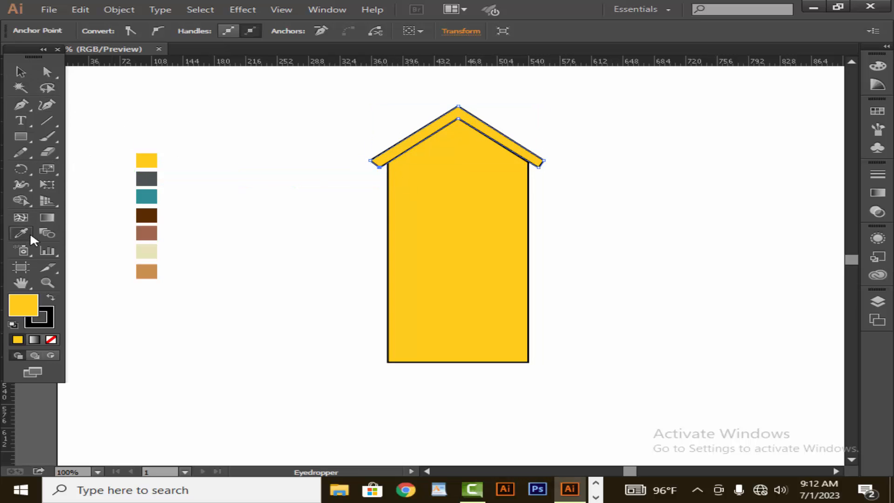
click(147, 232)
click(20, 71)
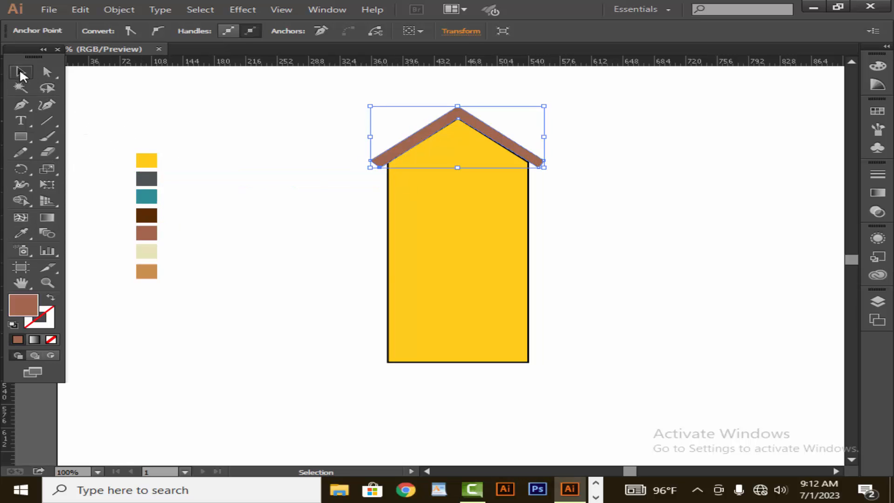
click(22, 228)
click(148, 215)
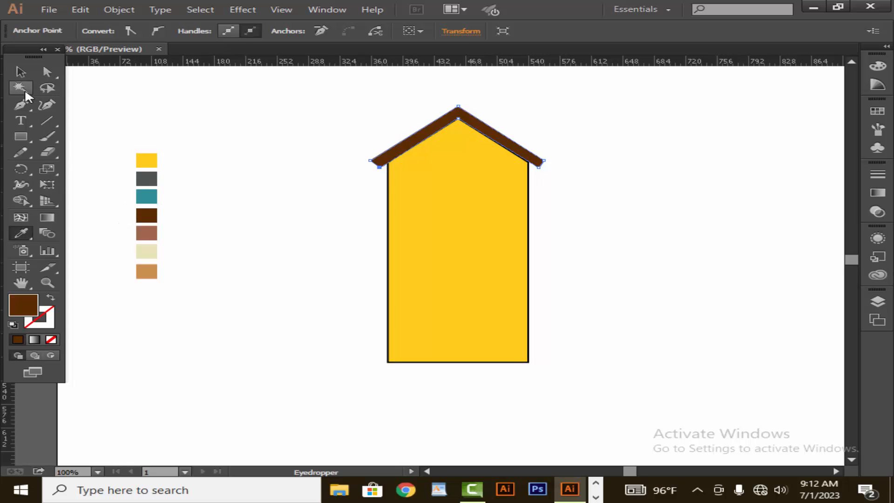
Select the roof and set its stroke weight to 1 pt
click(21, 71)
click(281, 143)
click(435, 134)
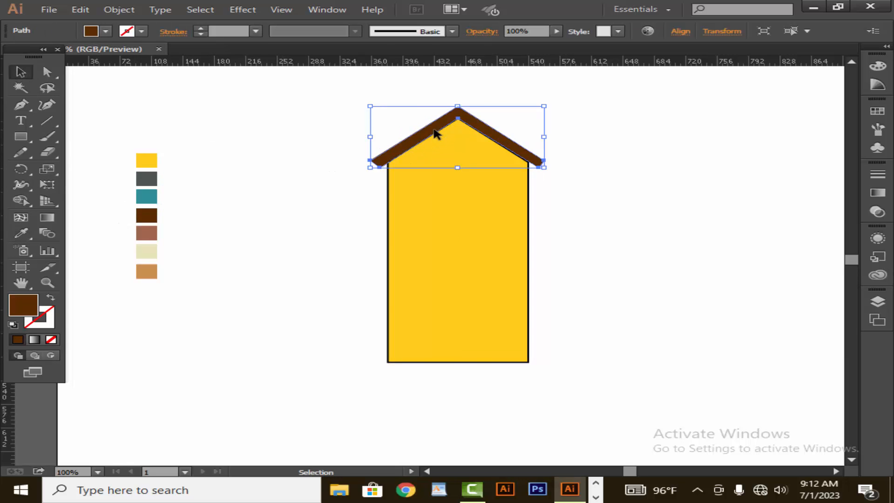
click(201, 29)
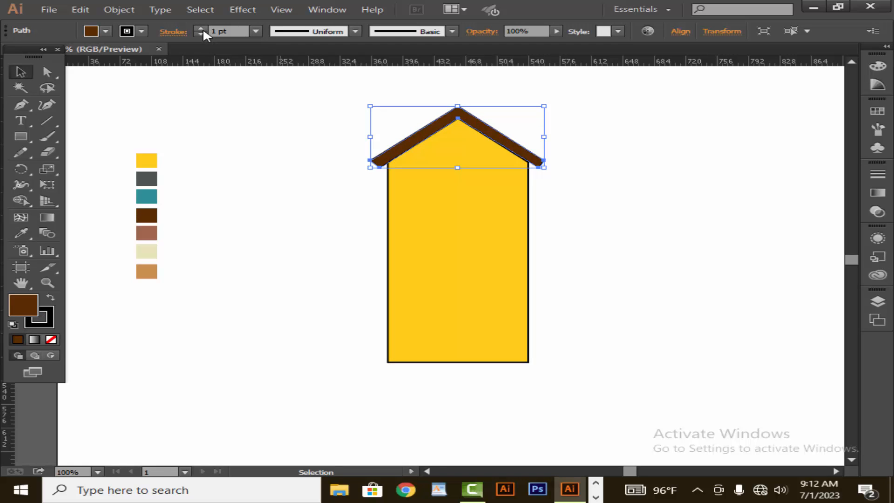
click(201, 28)
click(263, 142)
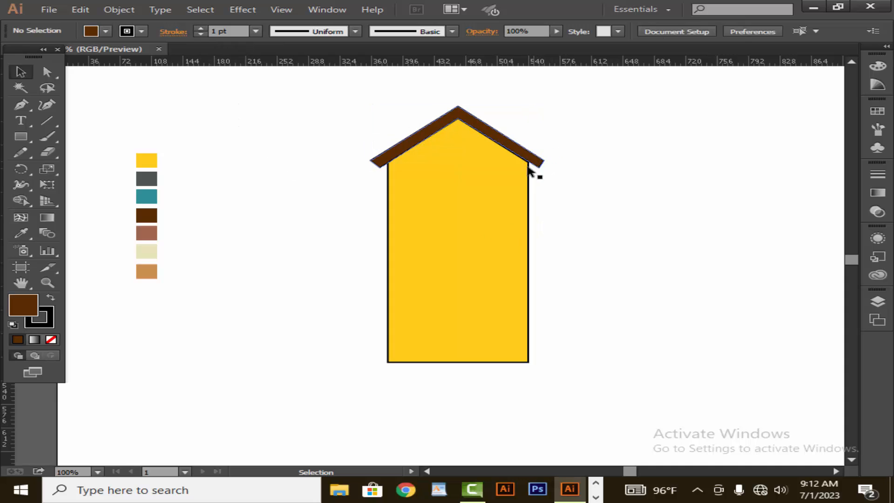
Draw a thin horizontal rectangle across the house body, extending slightly past both sides
click(514, 181)
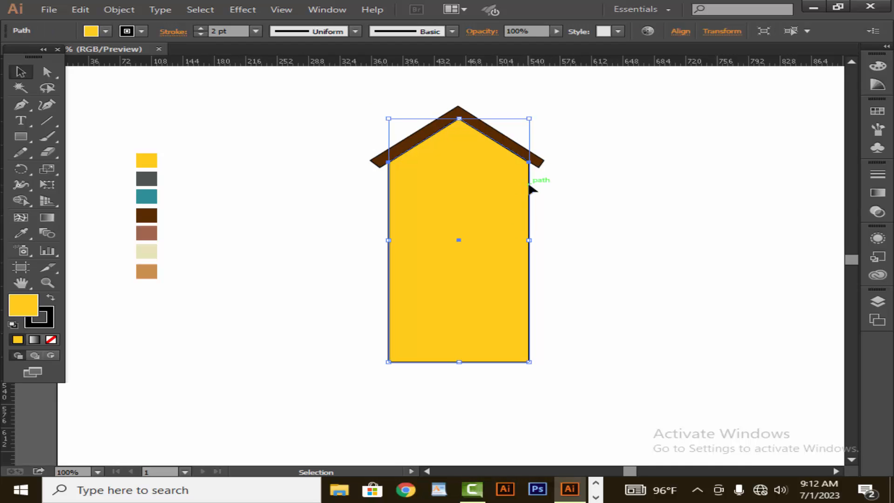
click(601, 196)
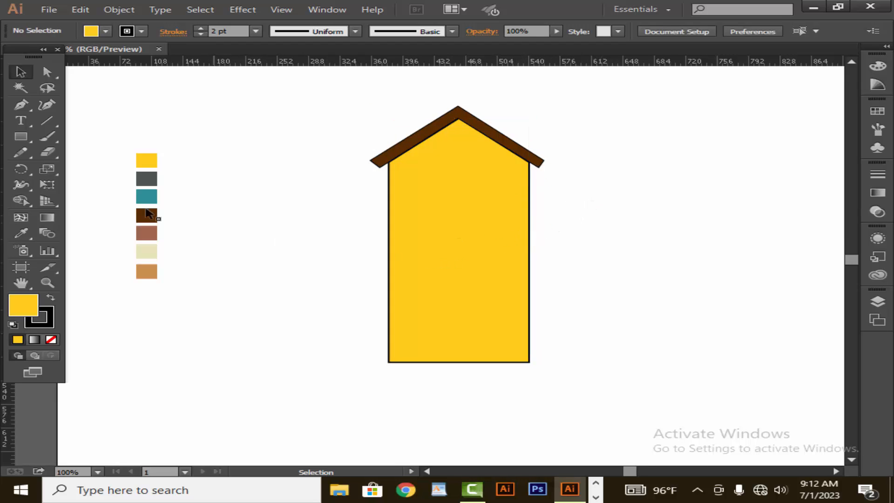
click(14, 139)
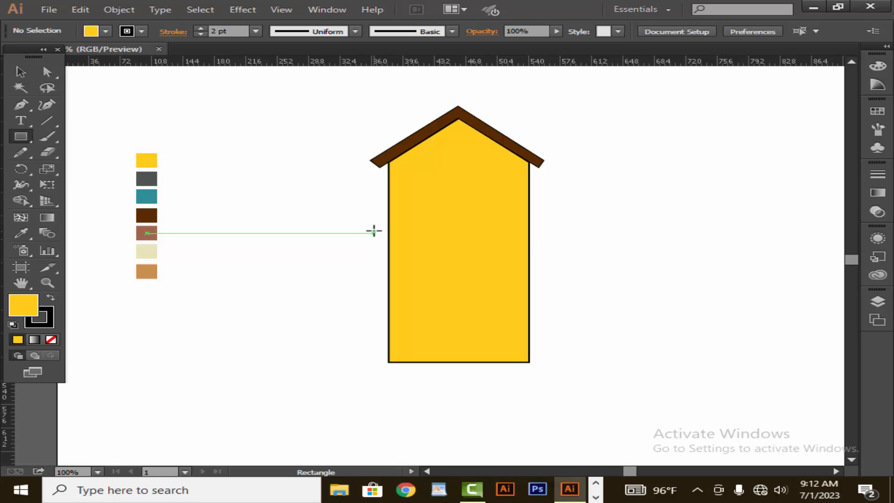
drag(374, 233, 551, 223)
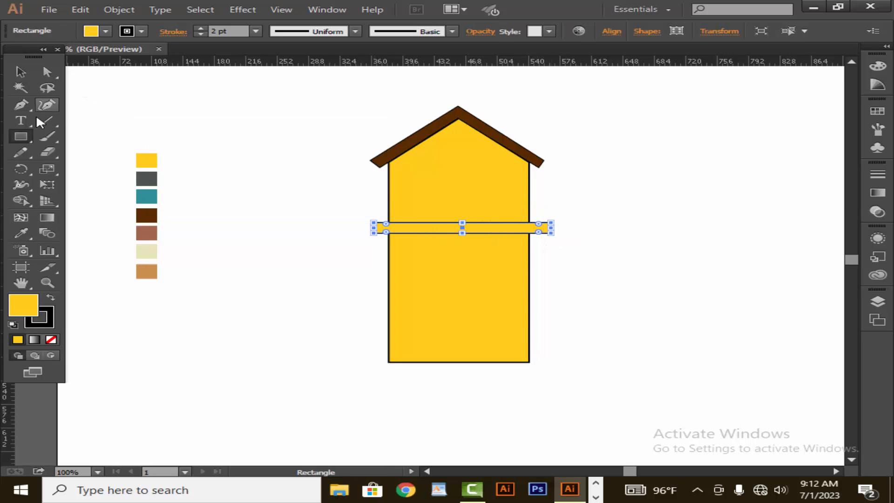
Fill the thin bar with the dark brown swatch color using the Eyedropper
click(21, 233)
click(152, 227)
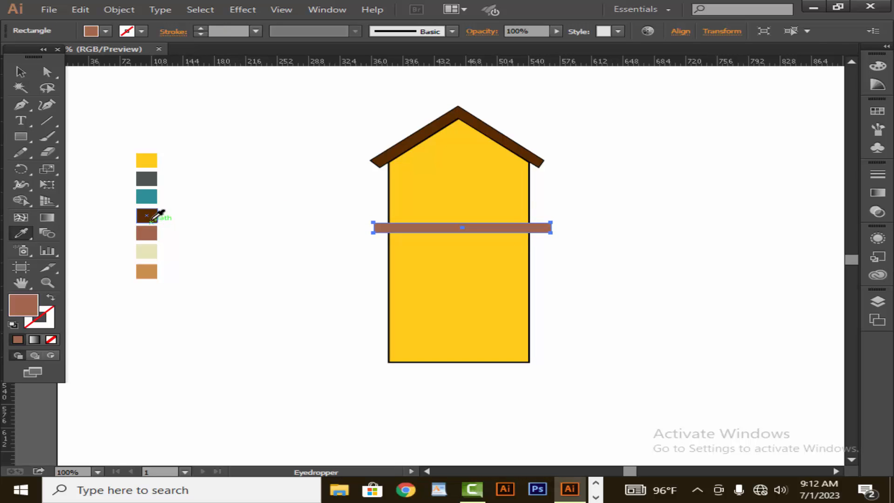
click(152, 218)
click(21, 72)
click(256, 180)
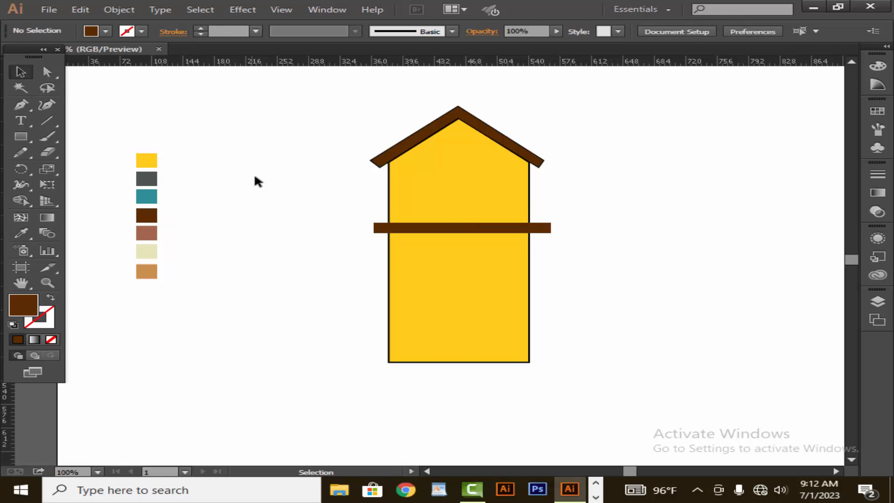
Nudge the brown bar three steps left to center it on the house
click(496, 232)
key(Left)
key(Left)
key(Left)
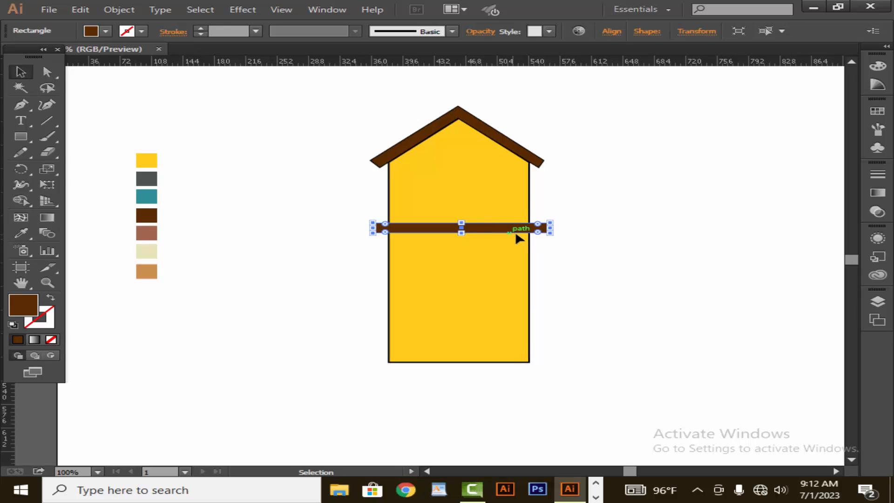
click(552, 250)
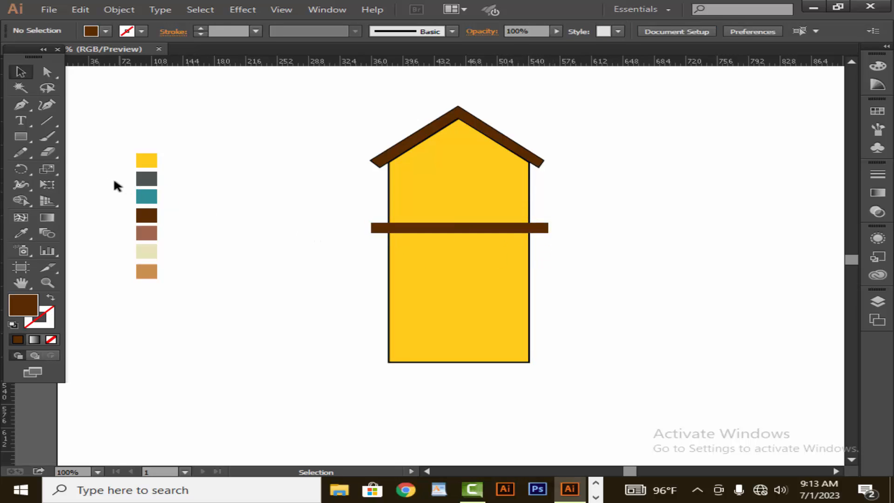
Draw a rectangle just above the brown bar, with no fill and a 1 pt stroke
click(21, 136)
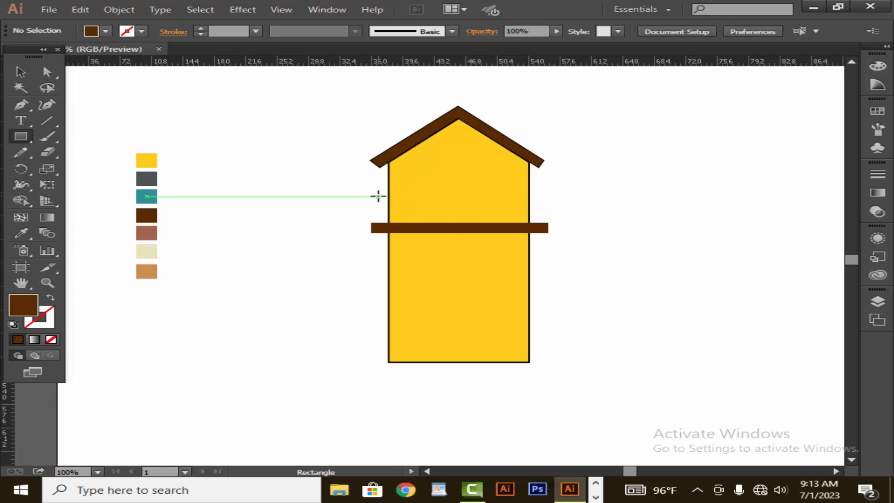
drag(376, 204, 544, 223)
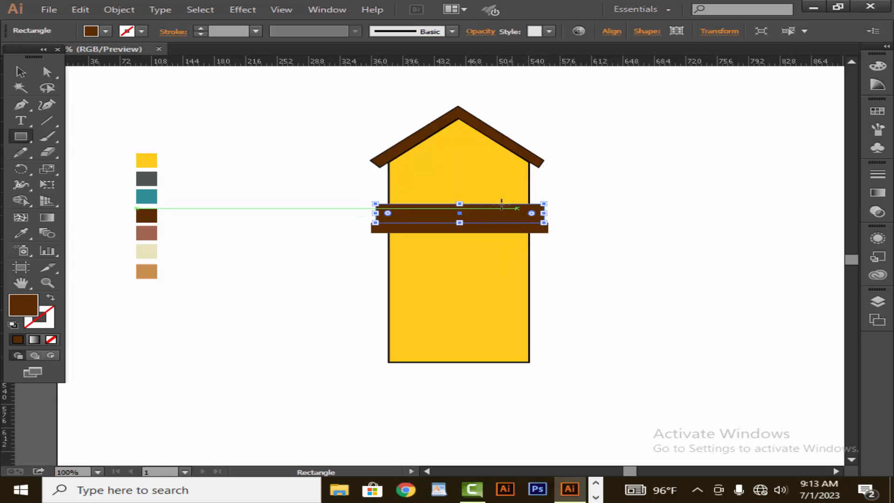
click(50, 339)
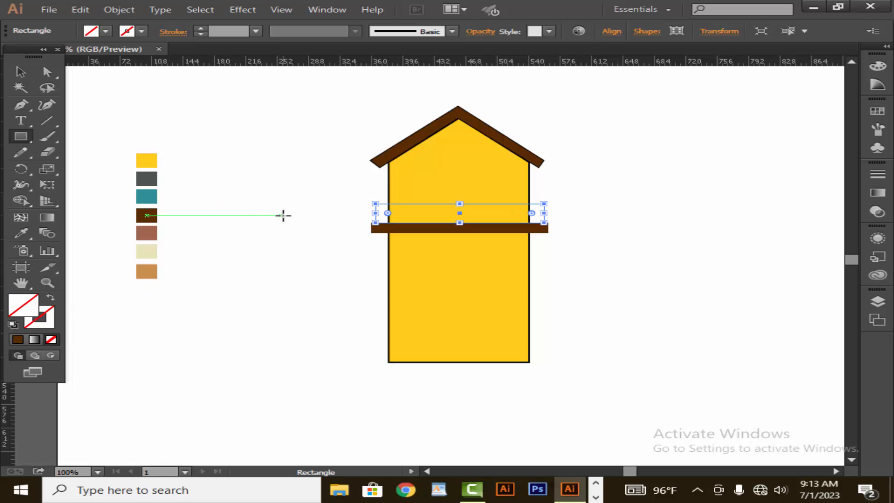
click(201, 30)
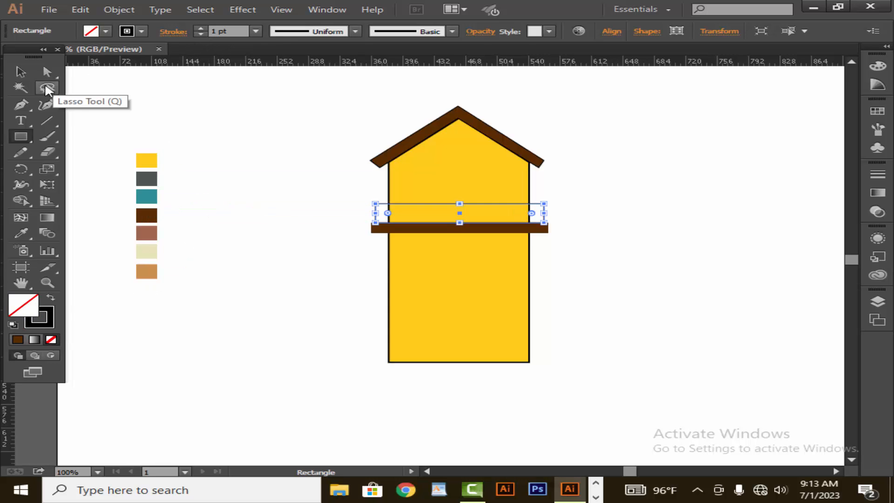
click(20, 71)
click(200, 134)
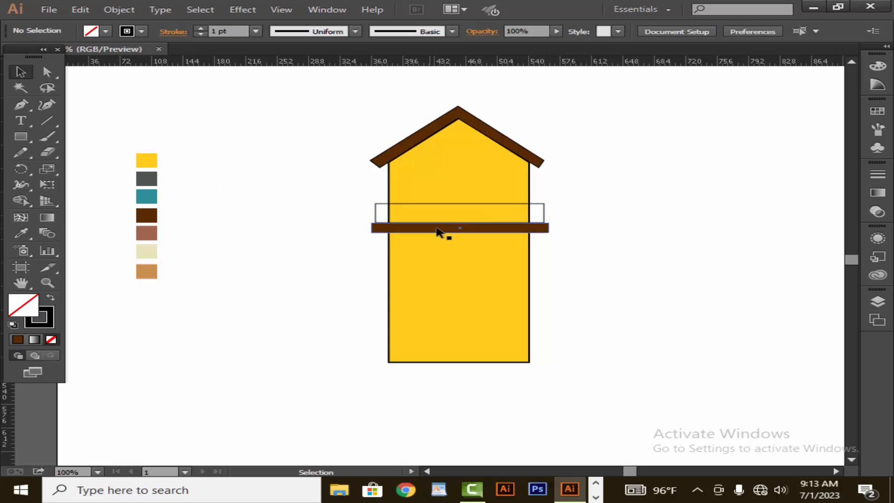
Draw a thin vertical rectangle at the left end of the railing frame and set its fill to black
click(455, 219)
click(279, 244)
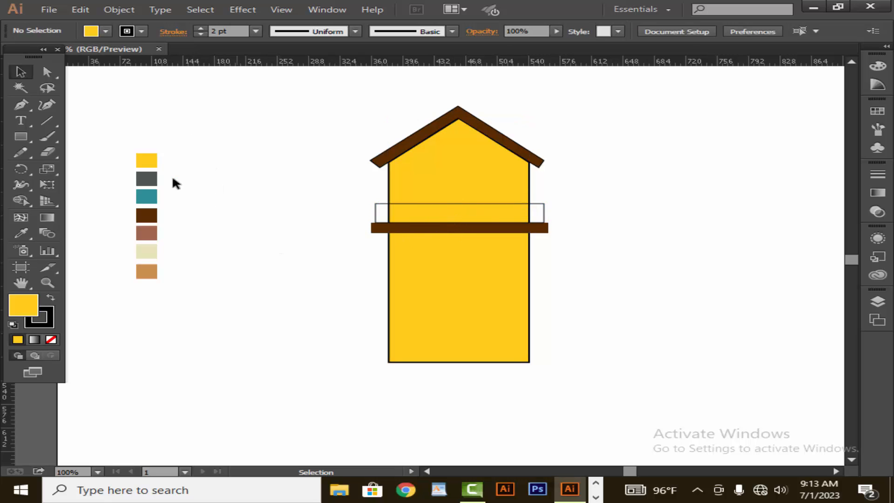
click(24, 133)
drag(396, 204, 396, 223)
double_click(31, 309)
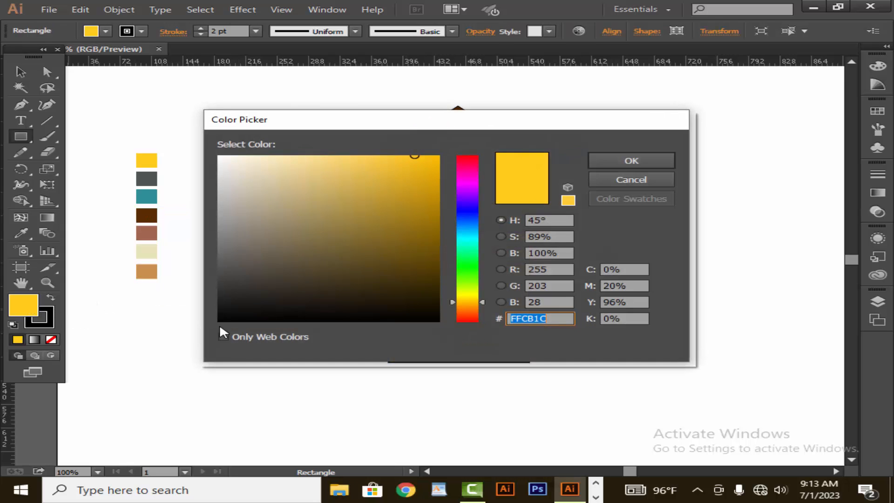
click(225, 313)
click(631, 156)
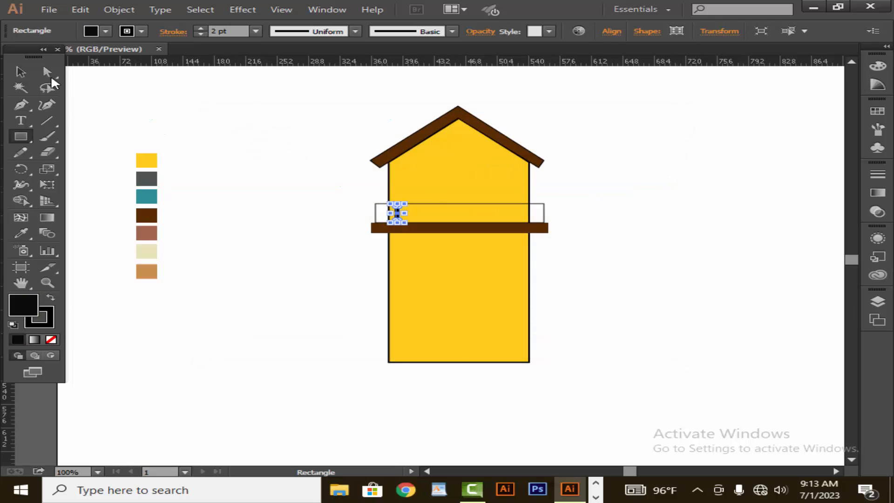
Remove the stroke from the black railing post
click(21, 72)
click(272, 119)
click(397, 224)
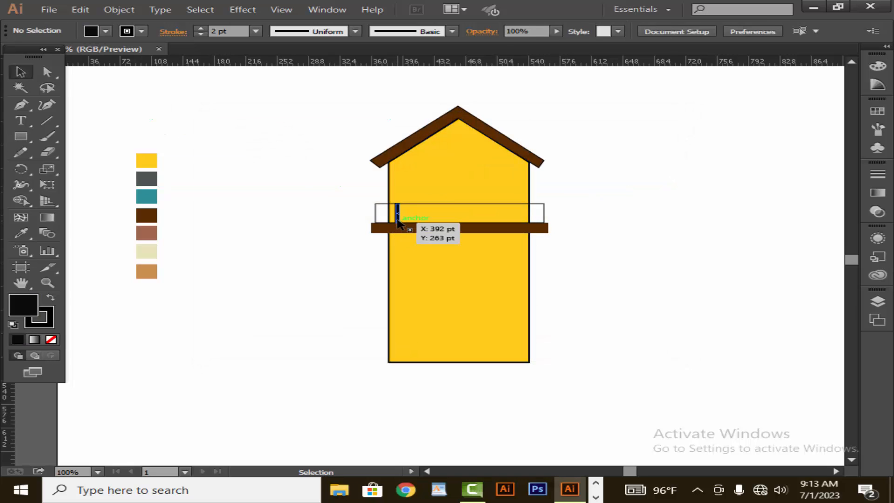
click(200, 34)
click(199, 34)
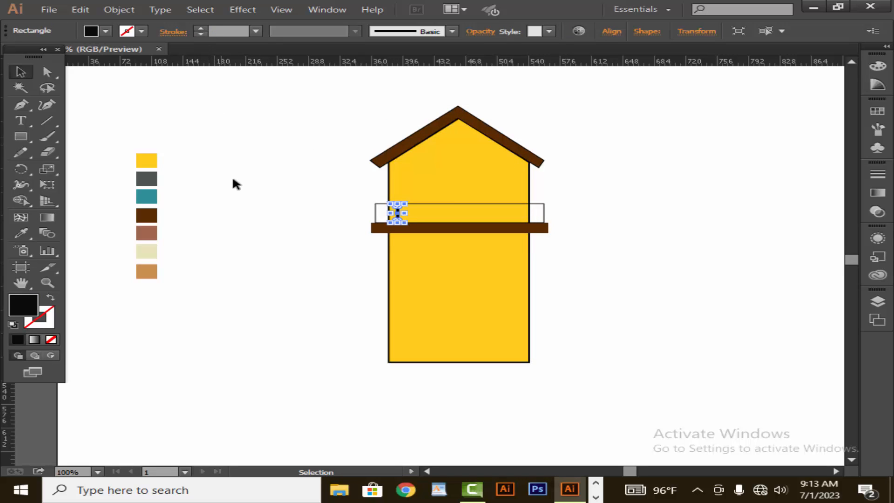
click(232, 178)
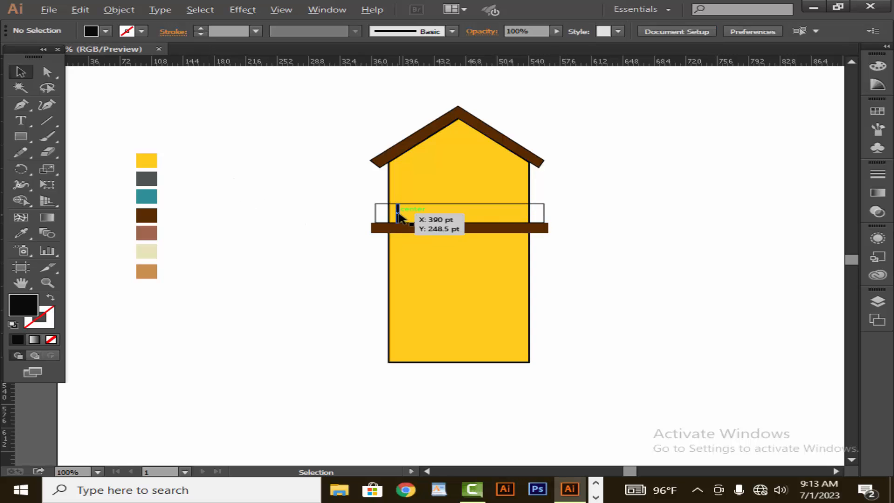
Duplicate the post across the railing frame to create a row of evenly spaced posts
drag(399, 216, 522, 218)
key(ctrl+shift+a)
click(603, 265)
click(574, 261)
click(583, 240)
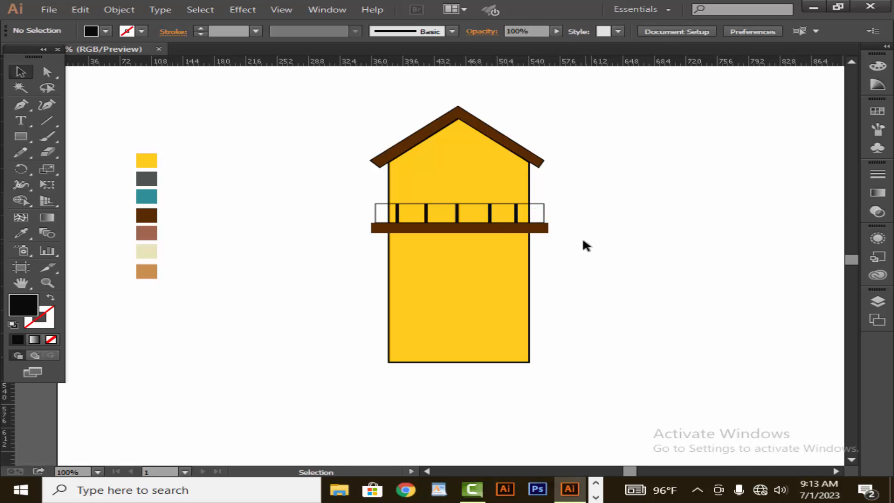
Increase the railing frame's stroke weight to 3 pt
click(545, 215)
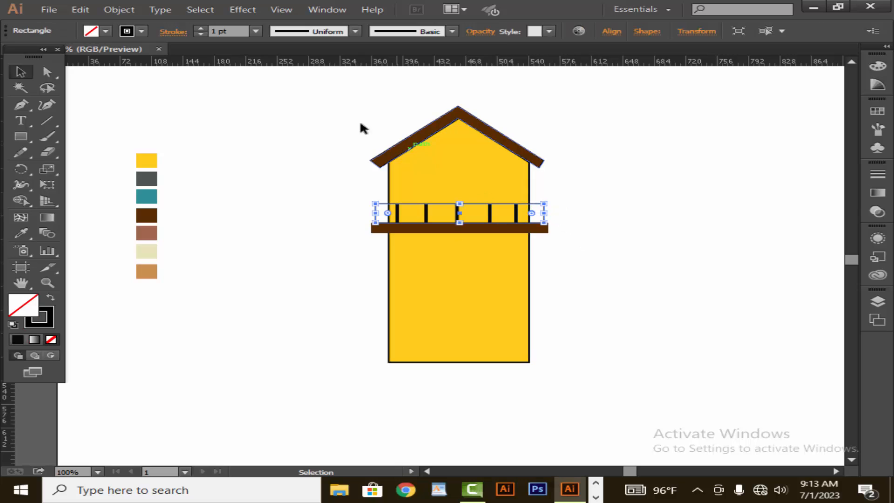
click(201, 29)
click(201, 29)
click(230, 140)
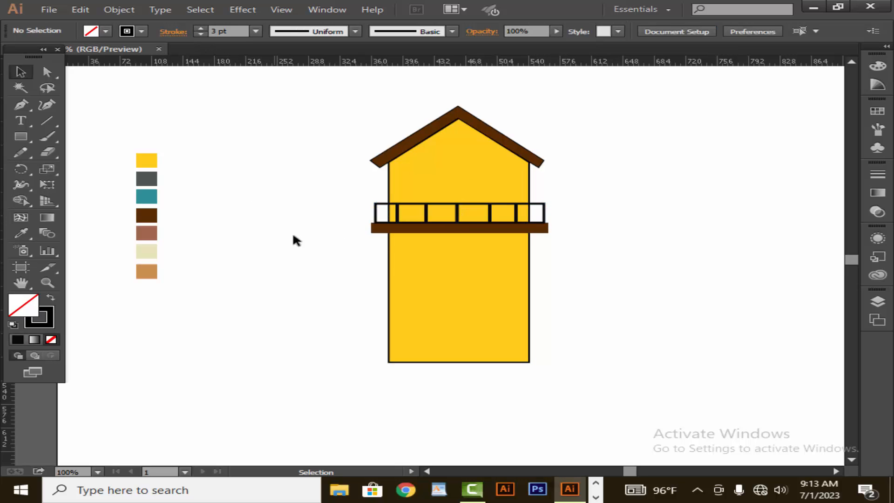
Add a 1 pt stroke outline to the brown bar below the railing
click(438, 227)
click(314, 252)
click(378, 228)
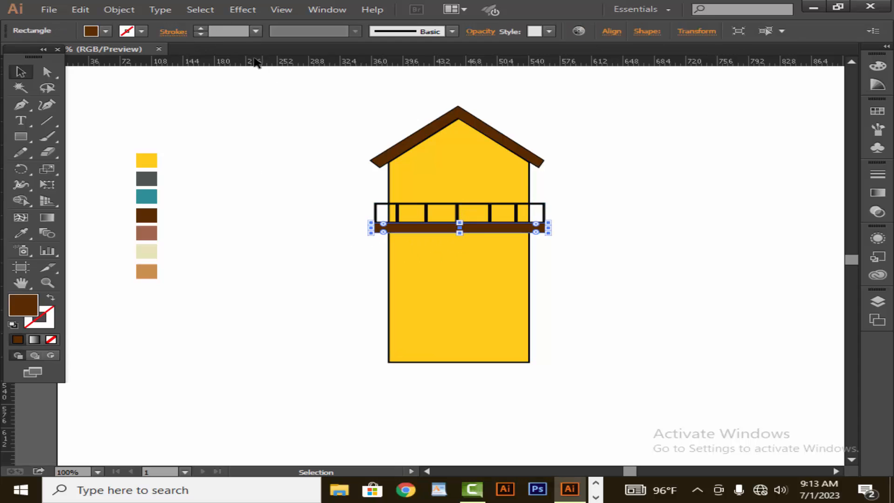
click(201, 29)
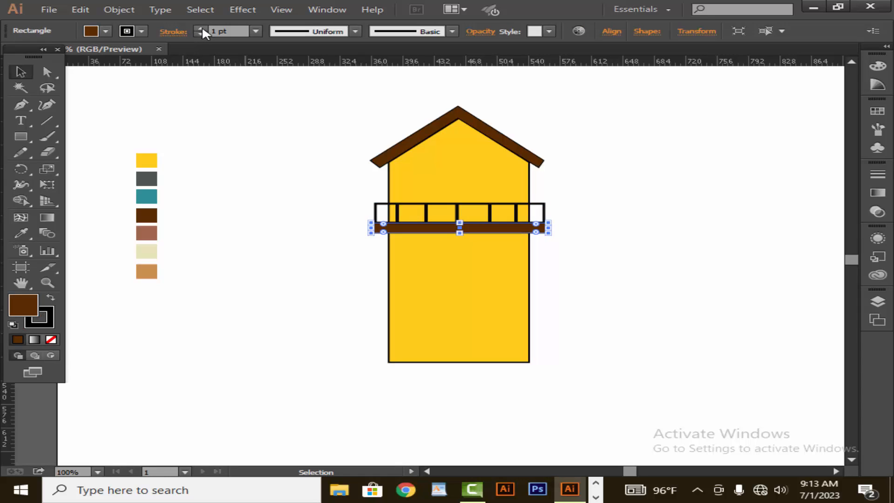
click(312, 168)
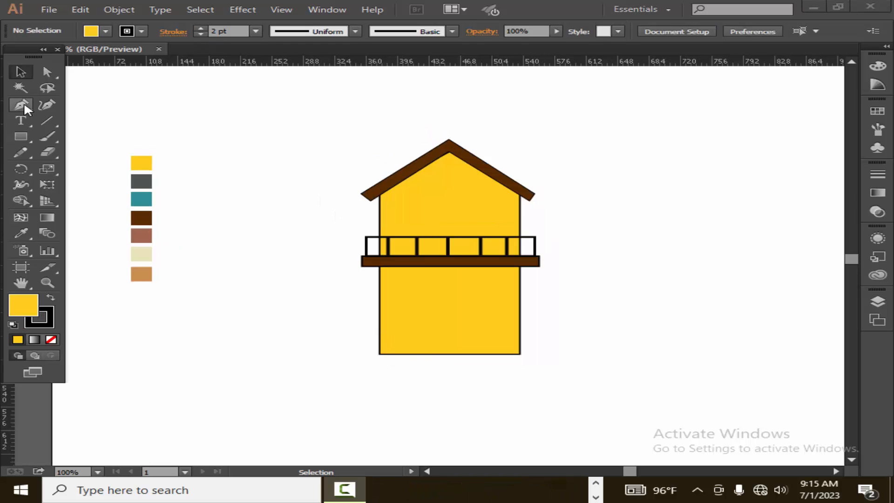
Draw a trapezoid roof shape with the Pen tool jutting out from the house's right side below the bar
click(24, 105)
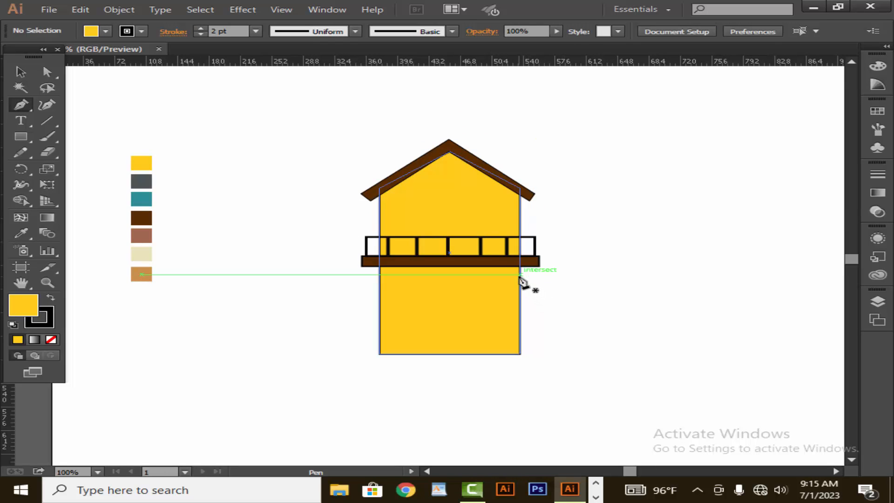
drag(520, 274, 577, 276)
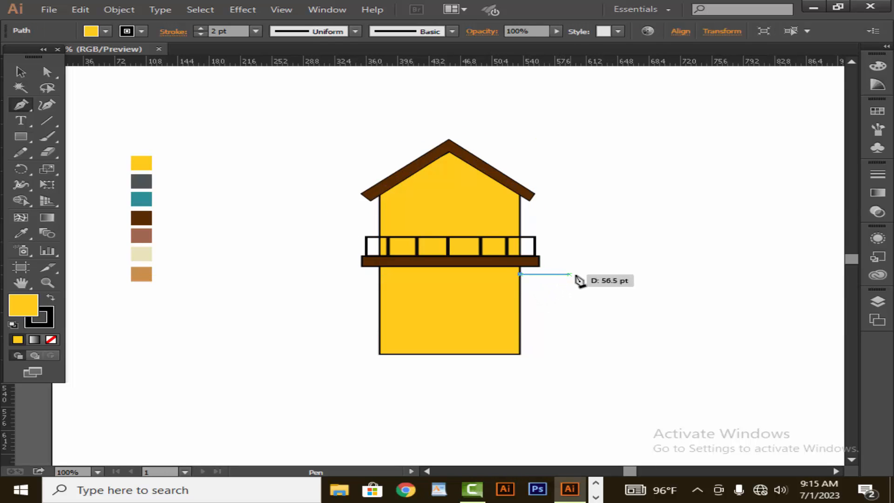
click(578, 275)
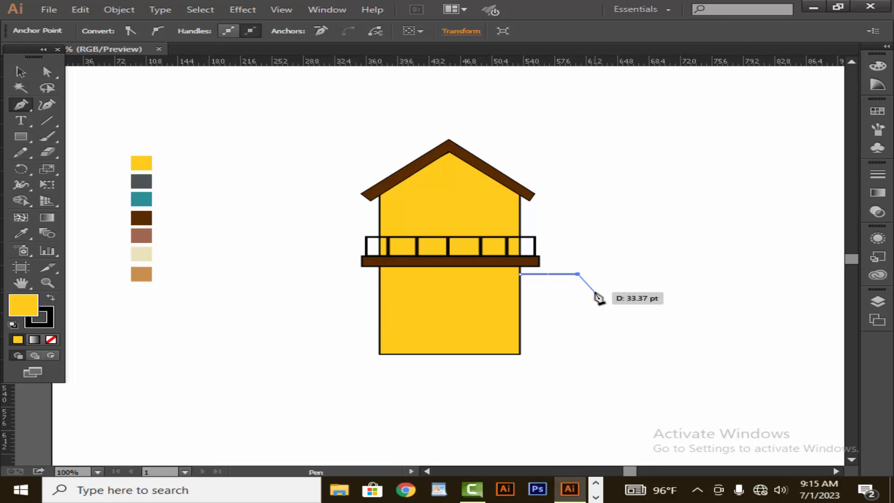
click(595, 291)
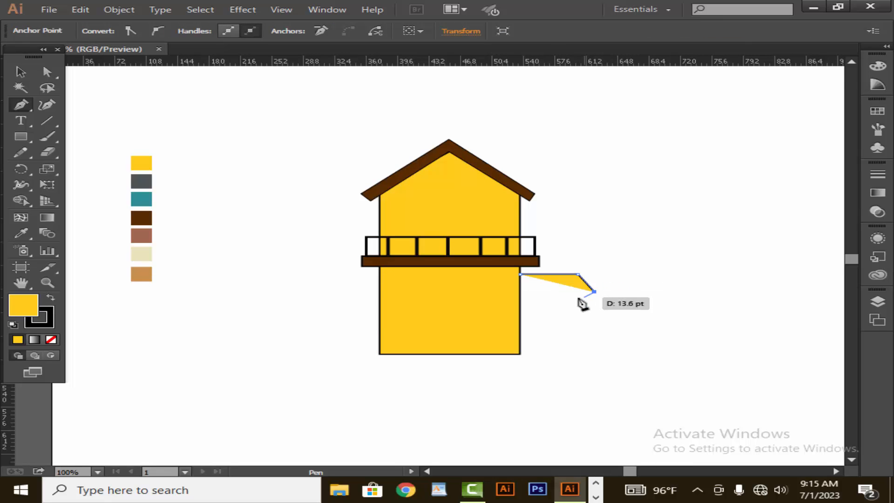
click(521, 292)
click(520, 275)
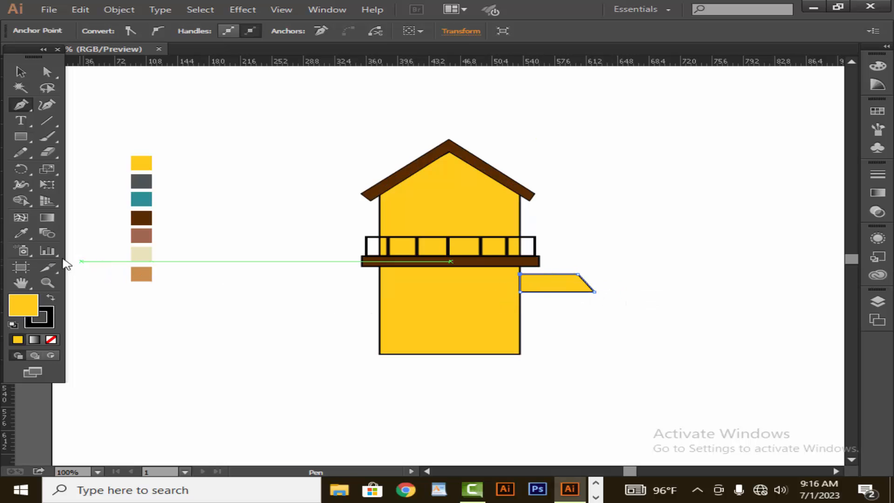
Fill the trapezoid roof with the dark grey swatch using the Eyedropper and give it a 2 pt stroke
click(21, 233)
click(145, 181)
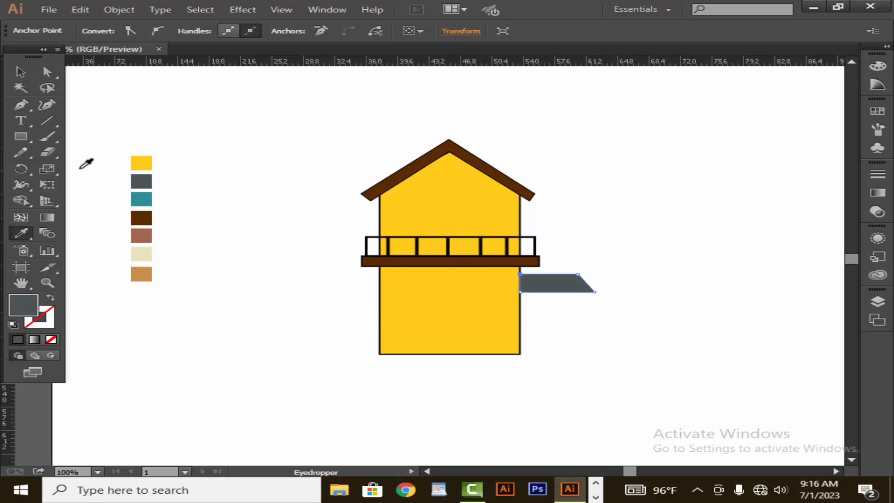
click(20, 71)
click(315, 235)
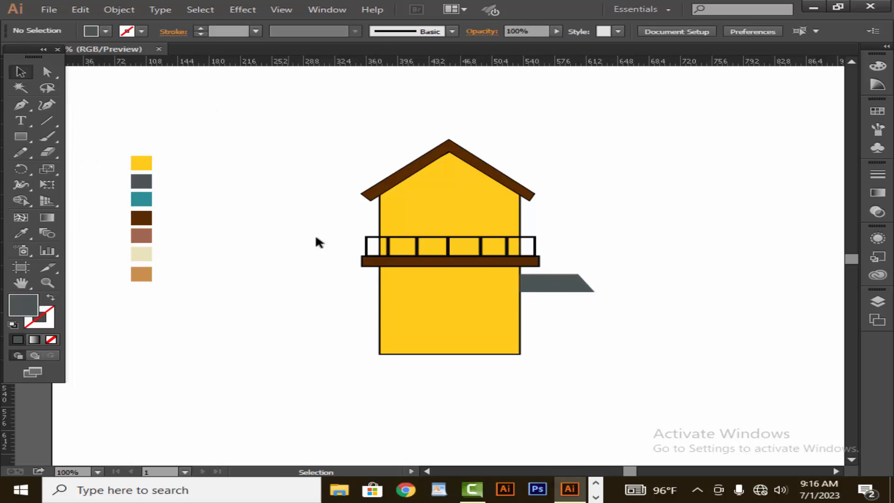
click(547, 288)
click(201, 27)
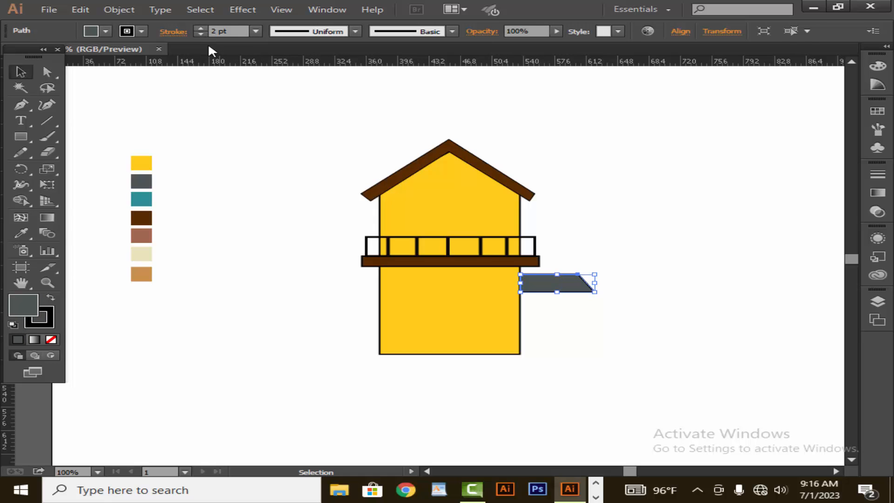
click(298, 153)
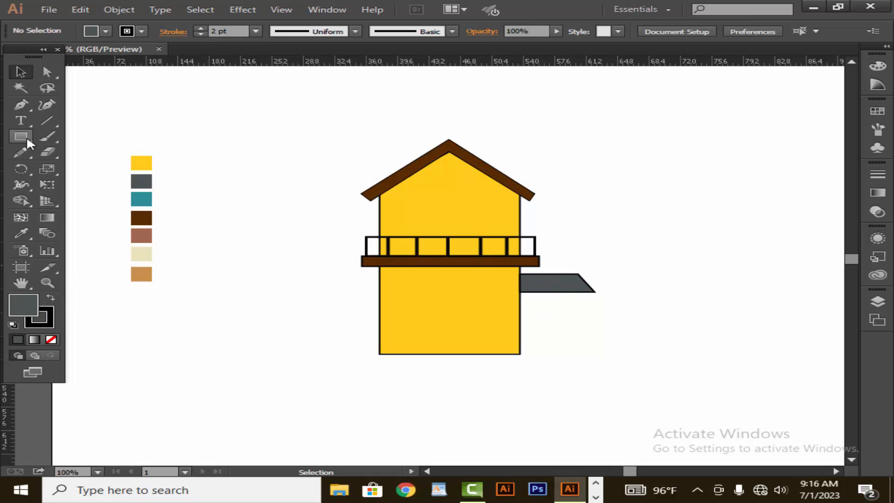
Draw a rectangle under the grey roof down to the house base and fill it with the yellow swatch
drag(520, 292, 594, 354)
click(23, 233)
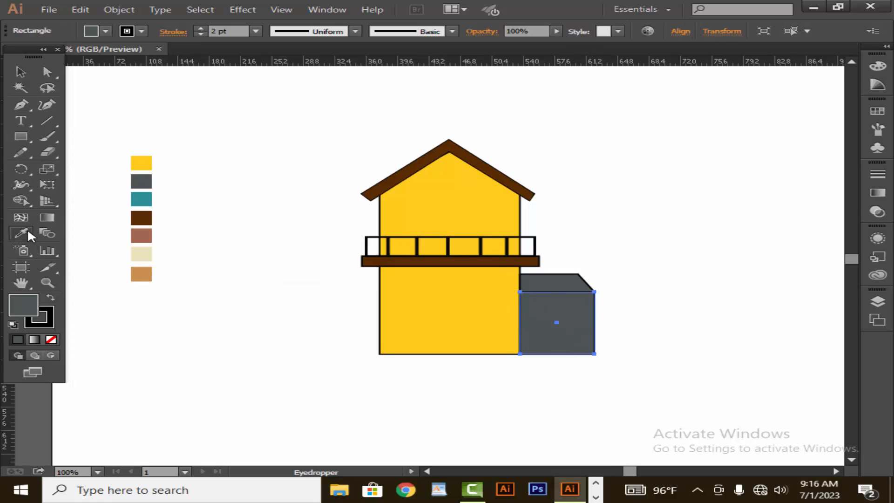
click(145, 156)
click(21, 71)
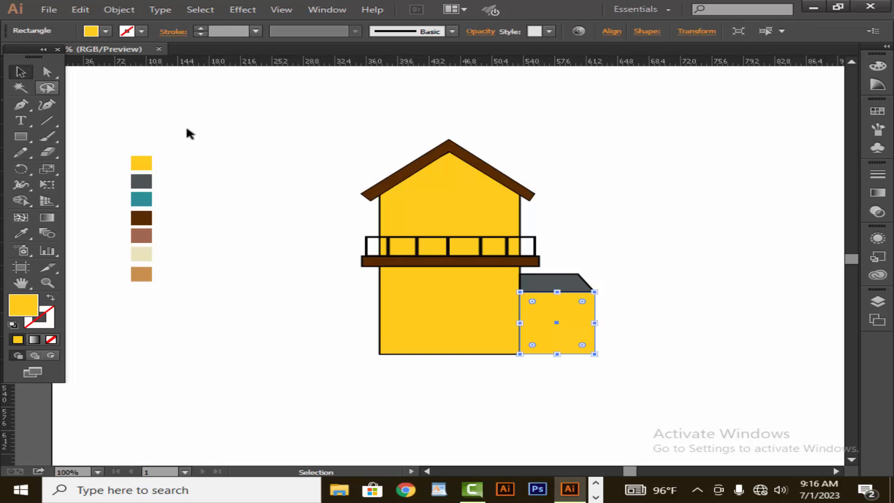
Narrow the side annex rectangle slightly and give it a 2 pt stroke
drag(599, 324, 585, 323)
click(622, 328)
click(567, 344)
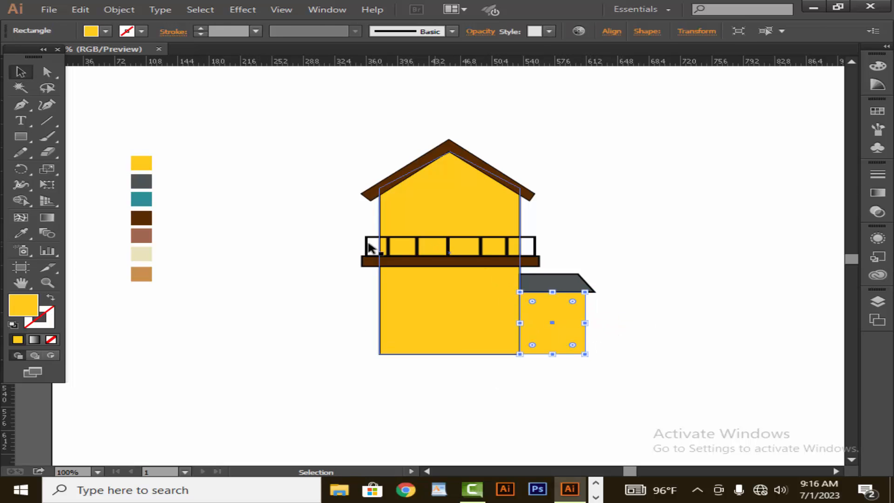
click(200, 28)
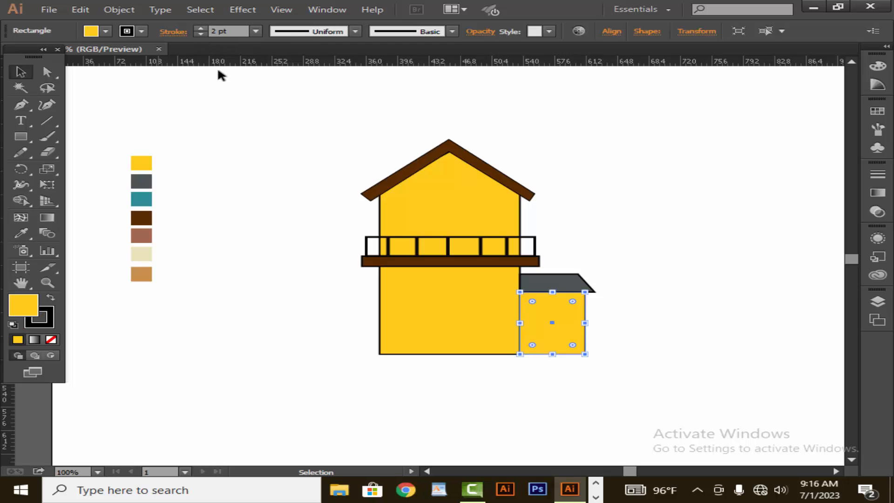
click(297, 140)
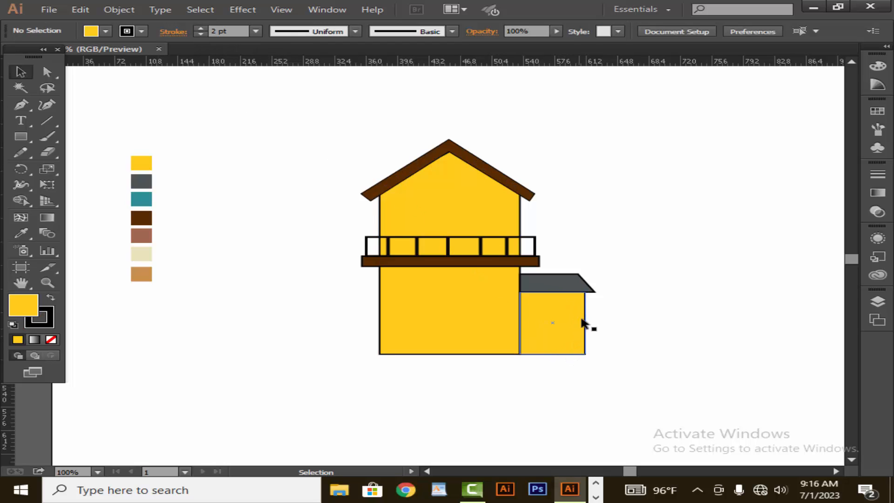
Reposition and stretch the grey roof so it overhangs the annex on the right
click(587, 291)
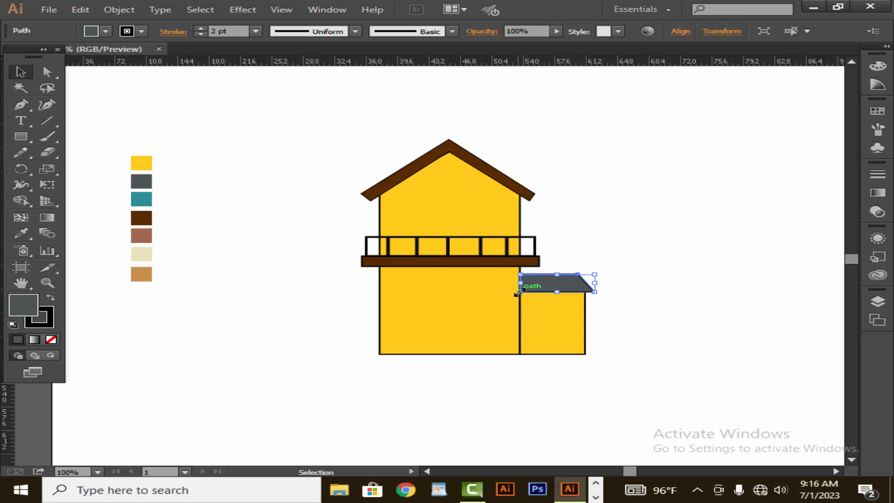
drag(518, 293, 509, 294)
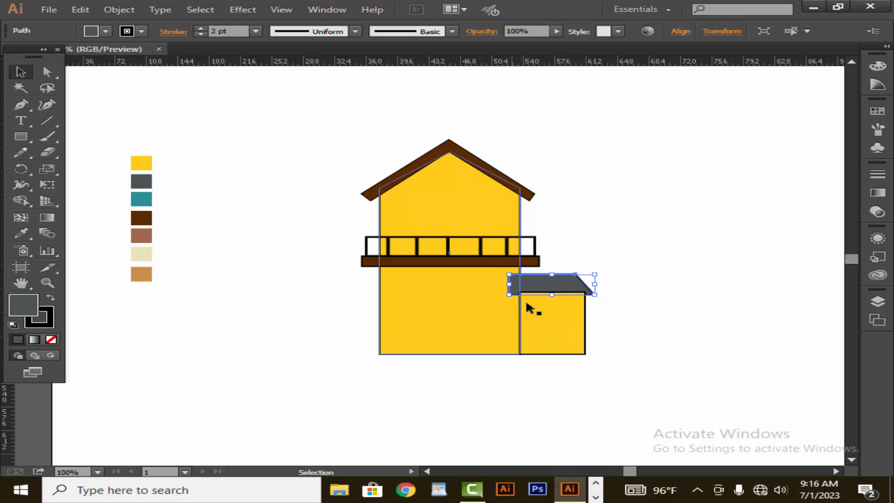
click(610, 316)
drag(581, 288, 593, 285)
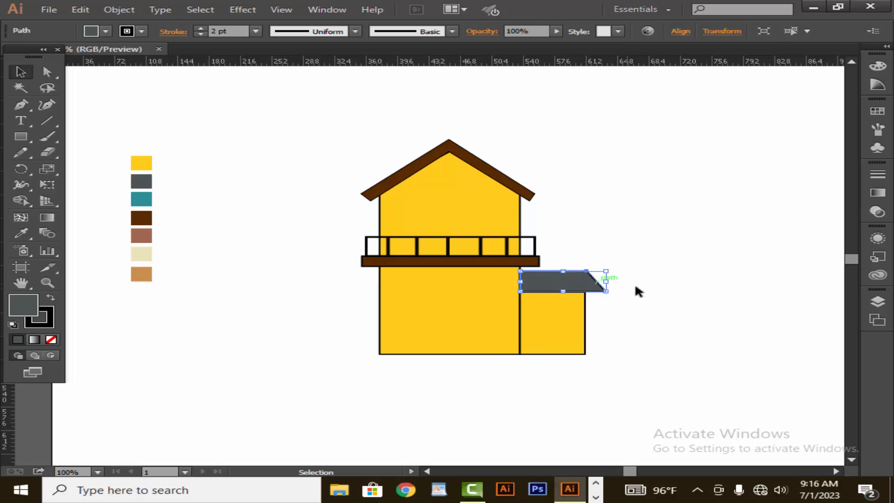
click(635, 283)
Widen the annex rectangle slightly to the right to sit under the roof
click(564, 325)
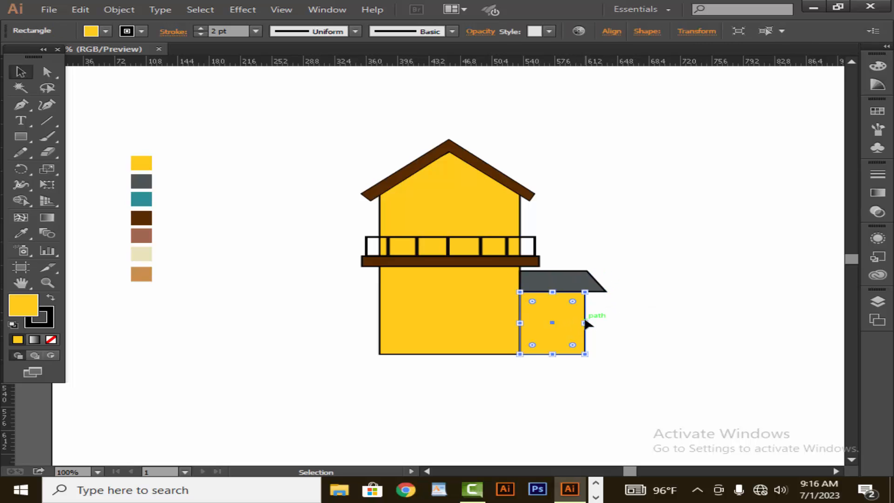
drag(586, 323, 594, 322)
click(617, 317)
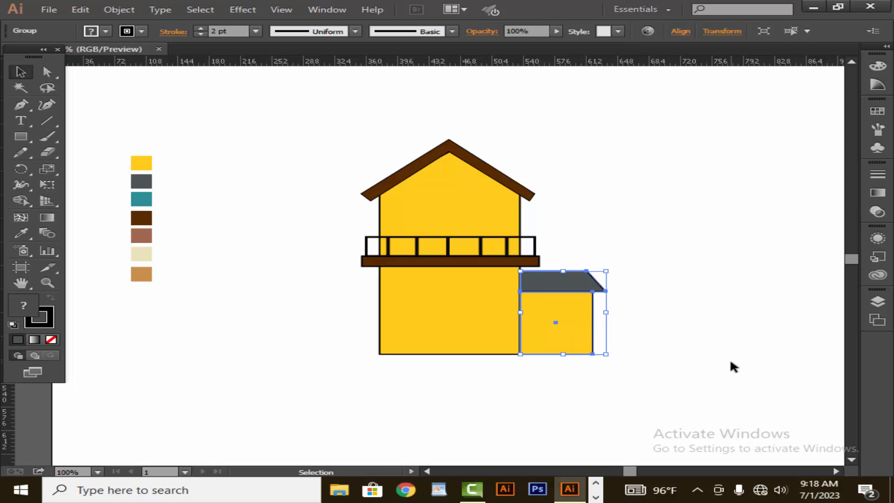
Duplicate the annex and roof as a mirrored copy and place it against the house's left side
click(732, 367)
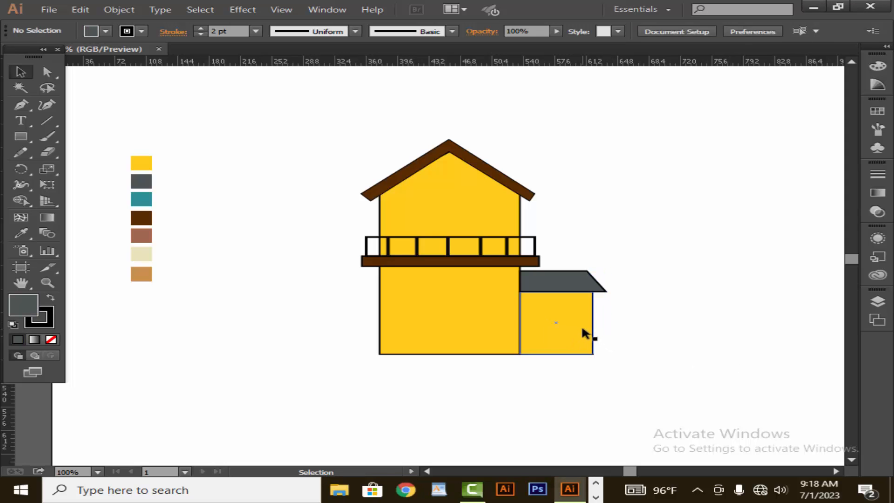
drag(582, 329, 206, 292)
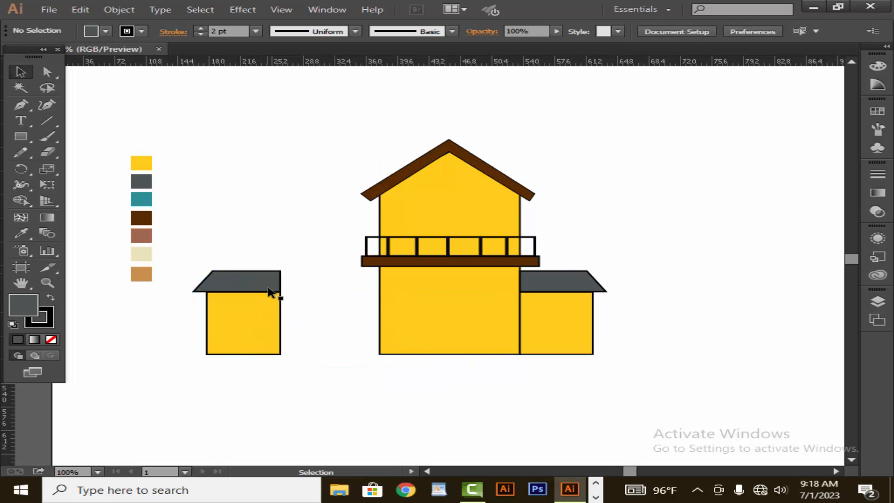
drag(259, 304, 360, 307)
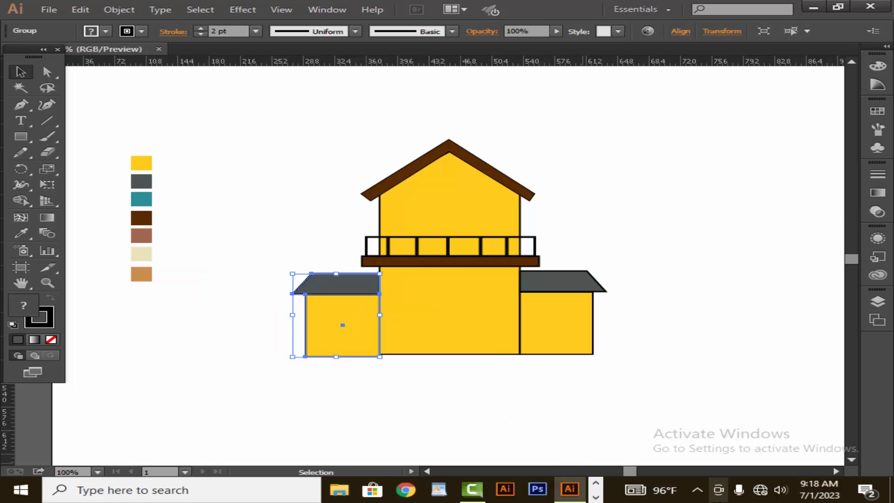
click(665, 417)
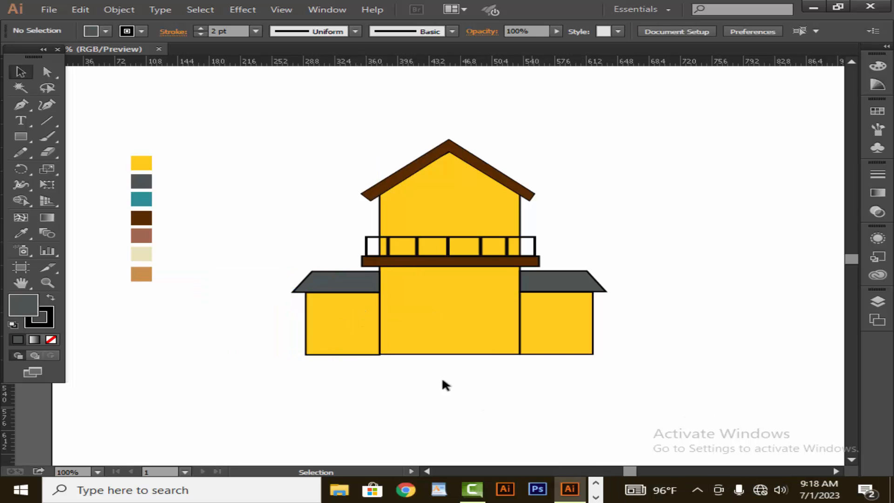
Widen the left annex group slightly outward to the left
click(326, 328)
click(350, 396)
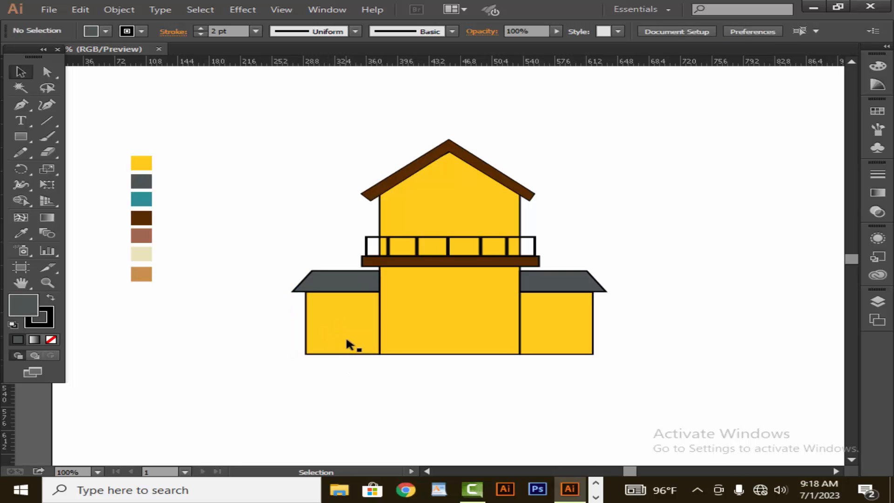
click(346, 336)
click(347, 336)
drag(293, 312, 285, 312)
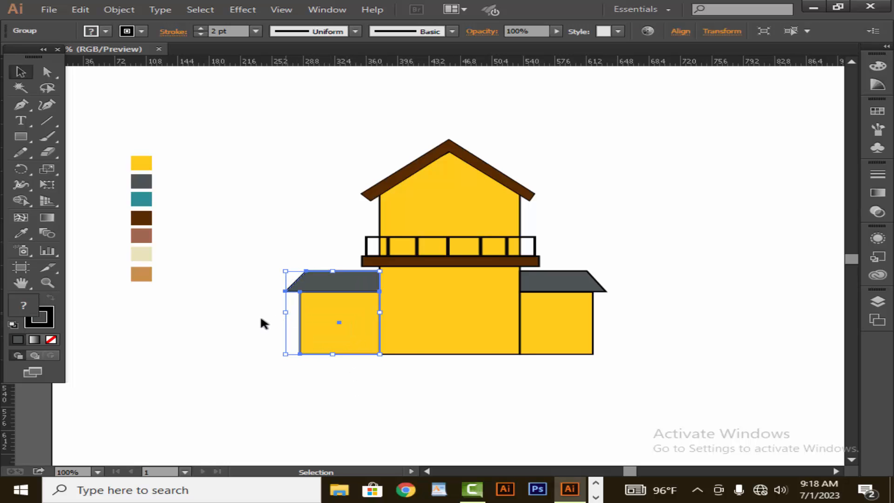
click(270, 338)
Widen the right annex group slightly outward to the right
click(571, 326)
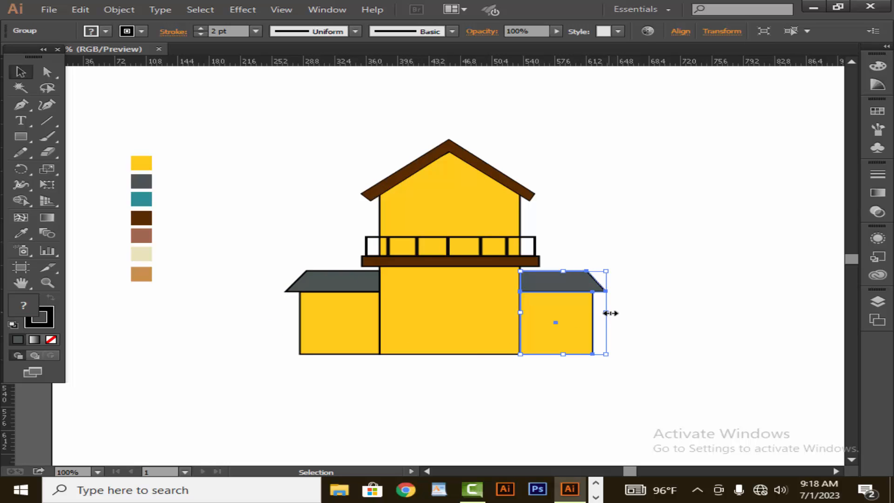
drag(610, 313, 617, 315)
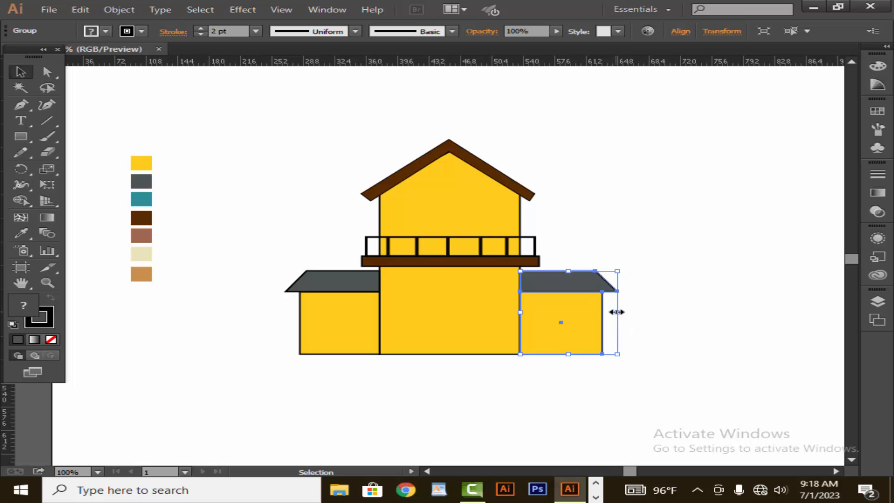
click(640, 312)
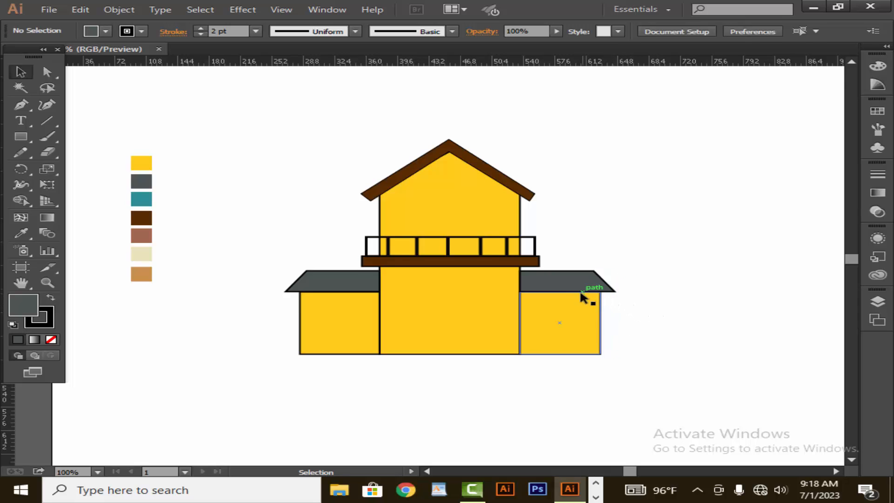
Draw a small window rectangle on the left annex with teal fill and a 2 pt stroke
drag(30, 132, 73, 134)
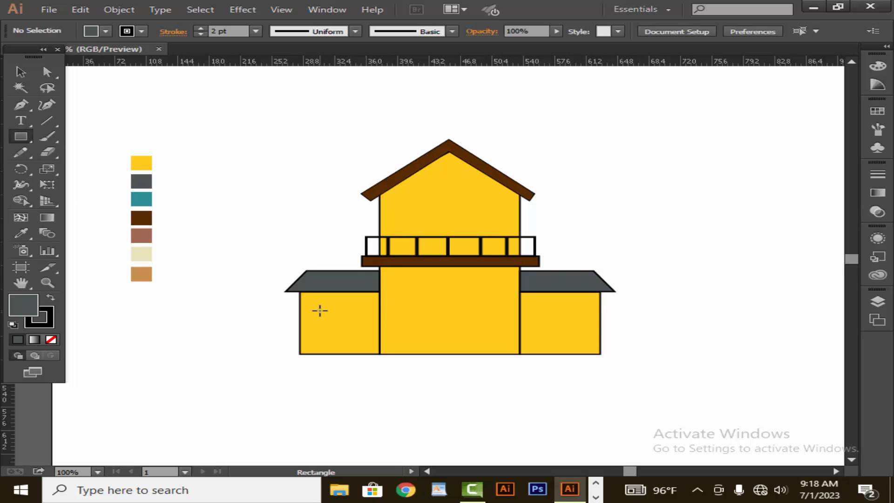
drag(319, 309, 329, 329)
click(20, 233)
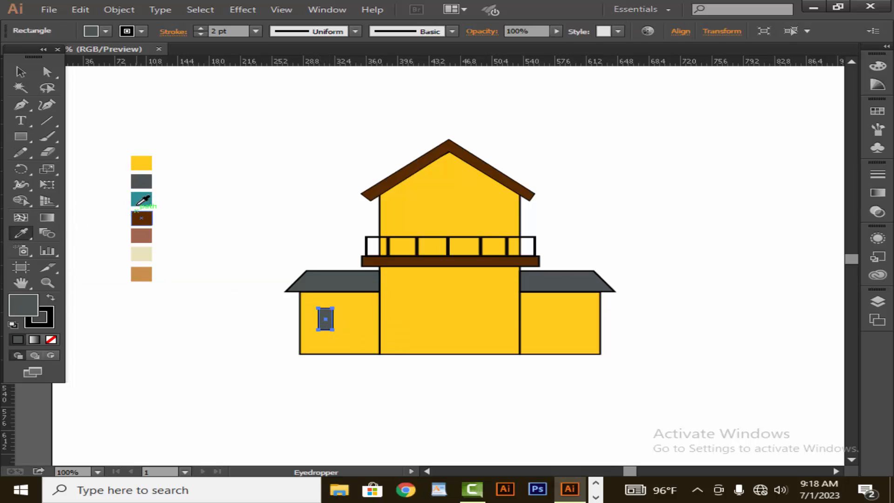
click(138, 204)
click(200, 29)
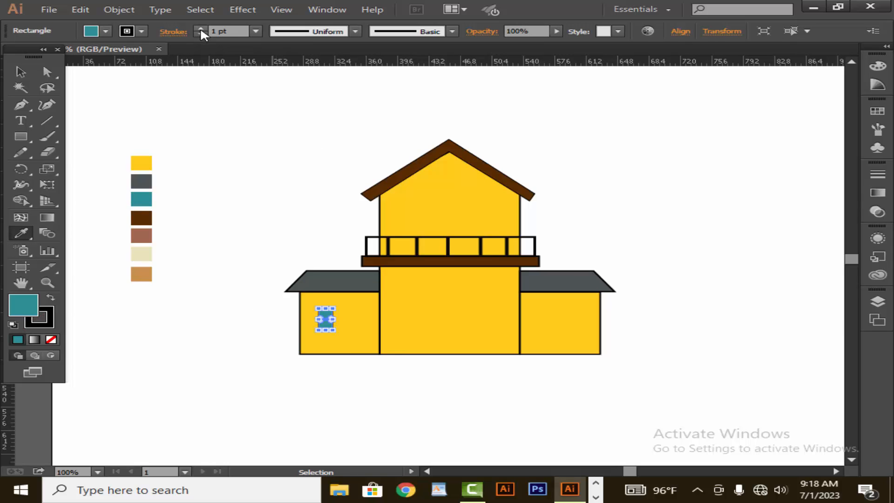
Duplicate the window pane just to its right
click(20, 71)
click(256, 251)
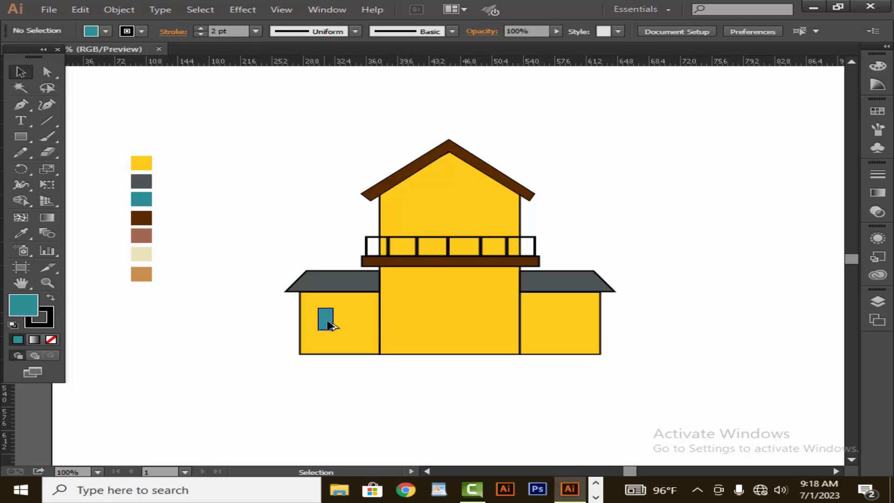
drag(328, 321, 347, 324)
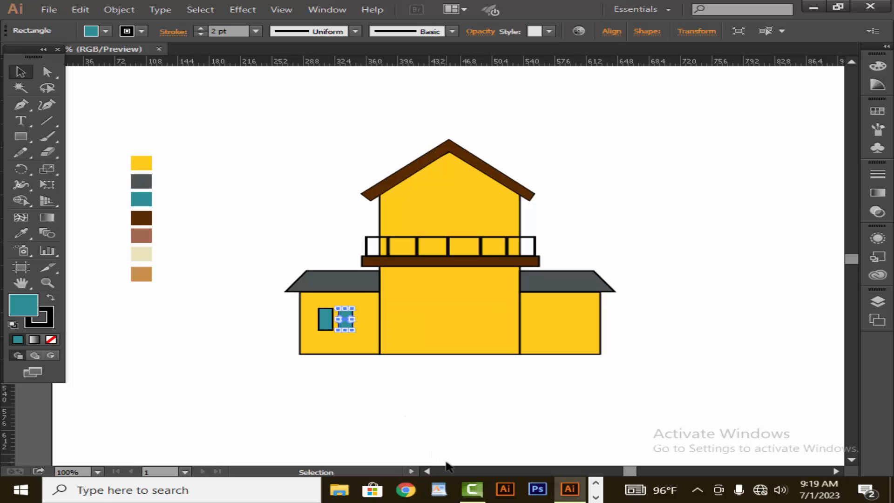
click(407, 416)
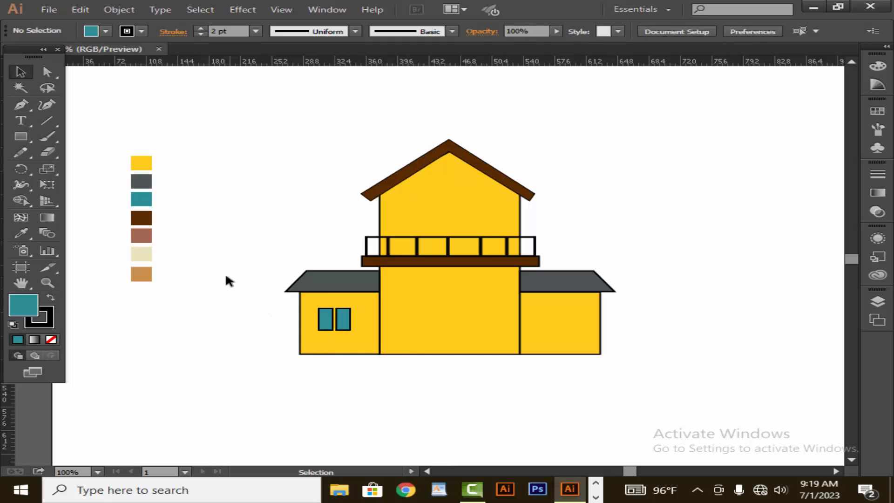
Draw a thin brown sill rectangle beneath the two window panes
click(343, 321)
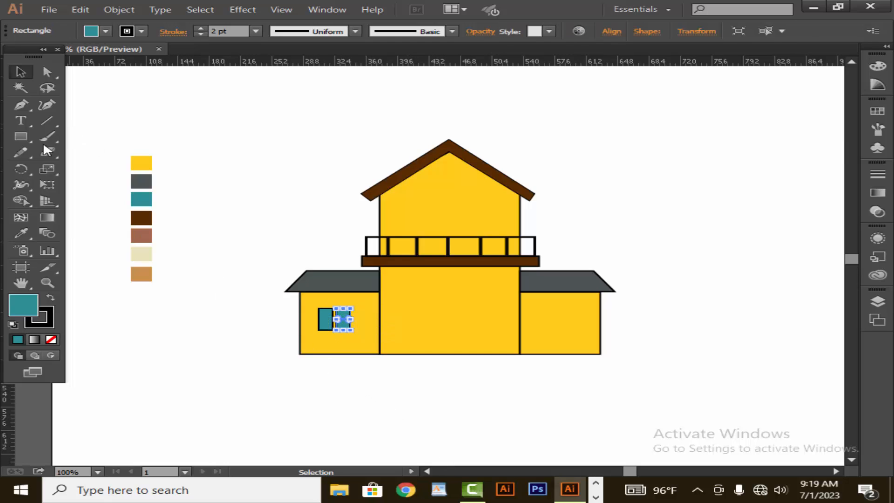
click(20, 137)
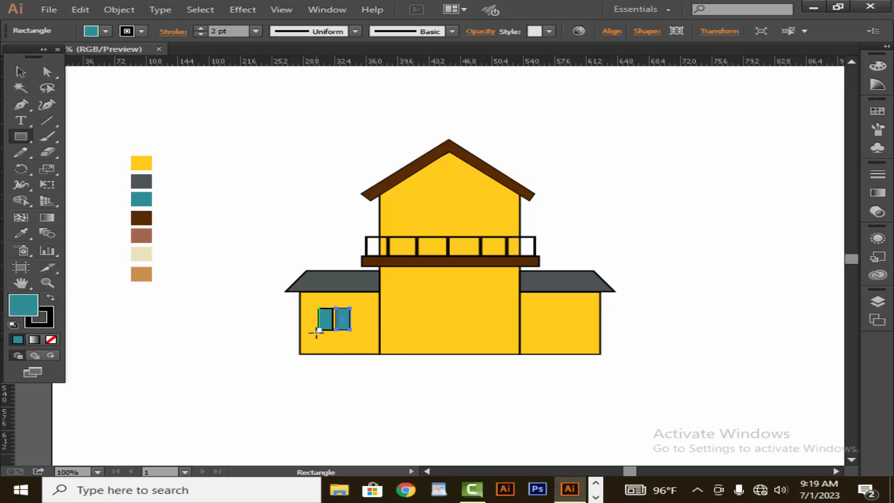
drag(318, 330, 357, 332)
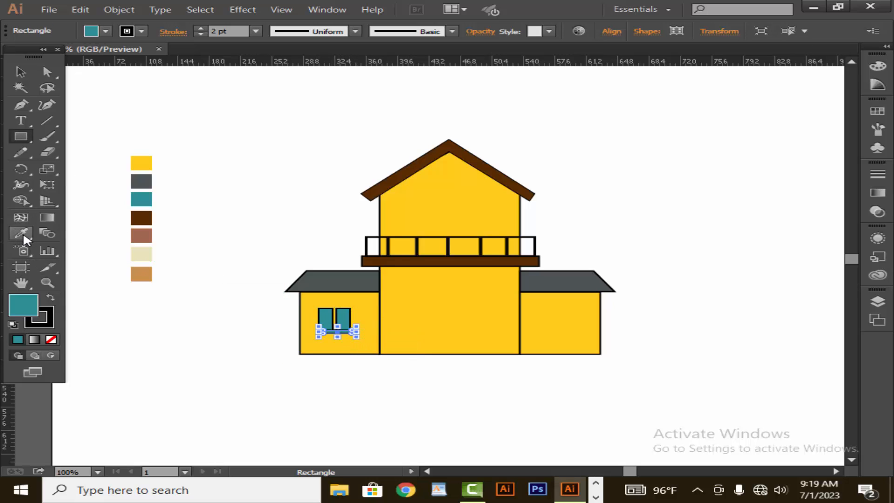
click(20, 232)
click(146, 218)
key(v)
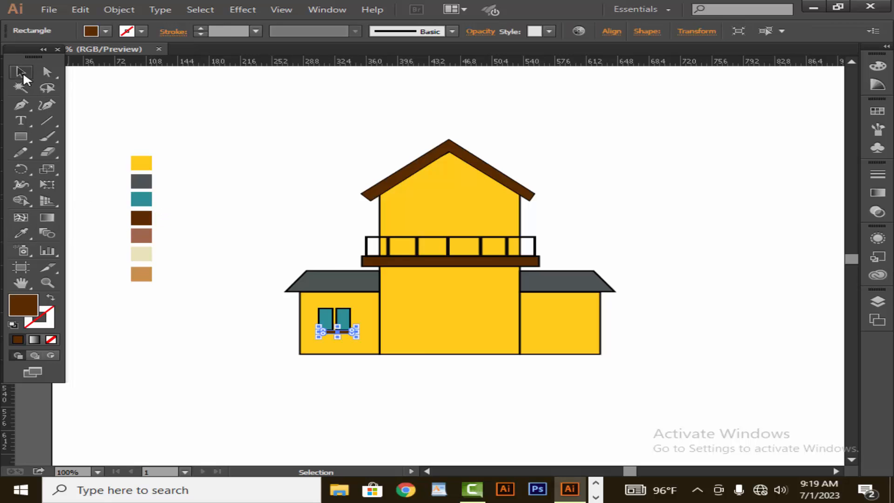
Nudge the sill slightly left to center it under the windows
click(247, 126)
click(340, 332)
key(Left)
key(Left)
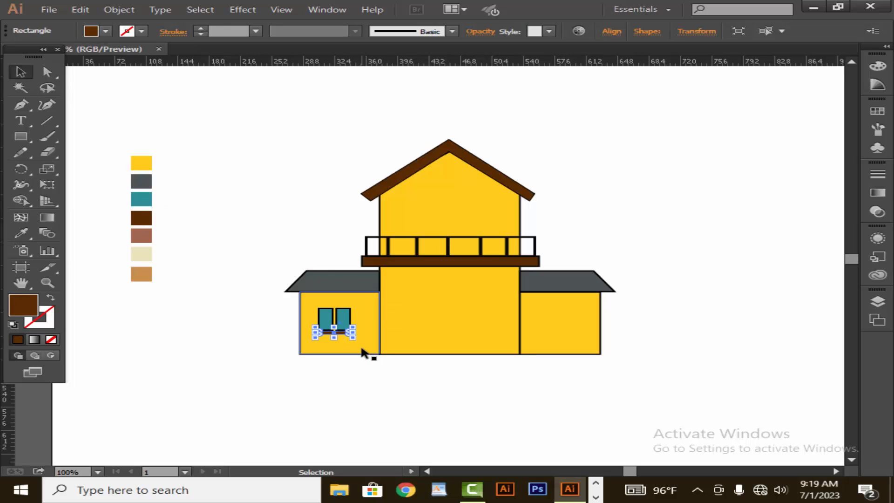
click(365, 383)
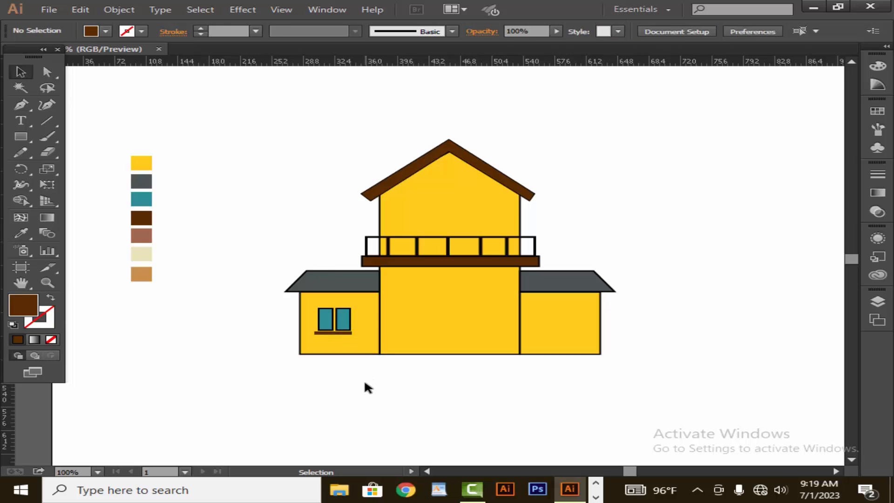
Select both window panes and the sill and group them
click(326, 332)
drag(331, 339, 340, 339)
click(325, 358)
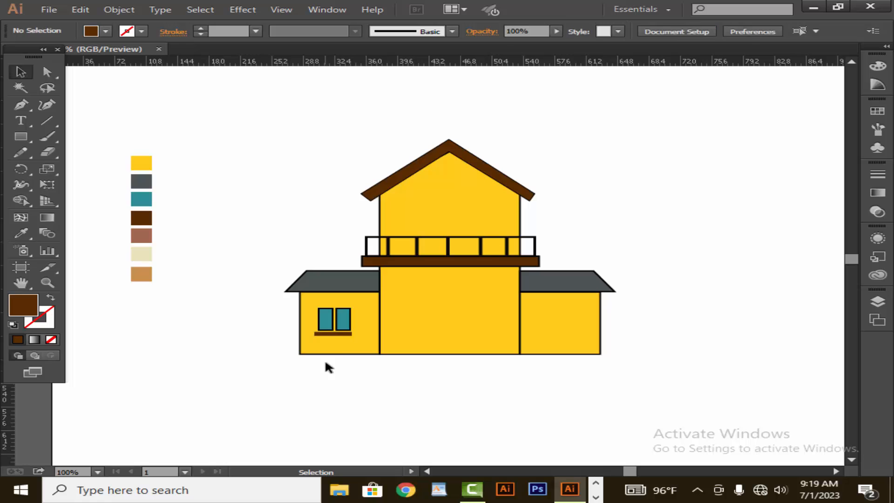
click(323, 326)
shift+click(346, 326)
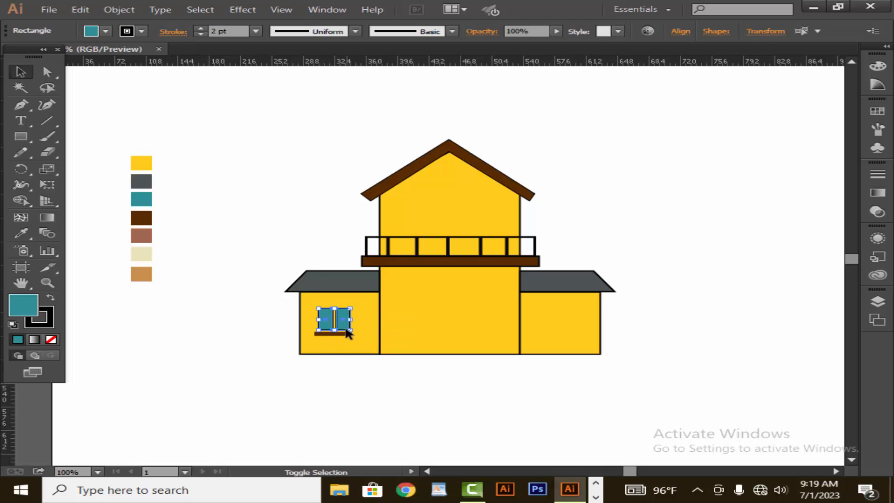
shift+click(345, 333)
right_click(345, 334)
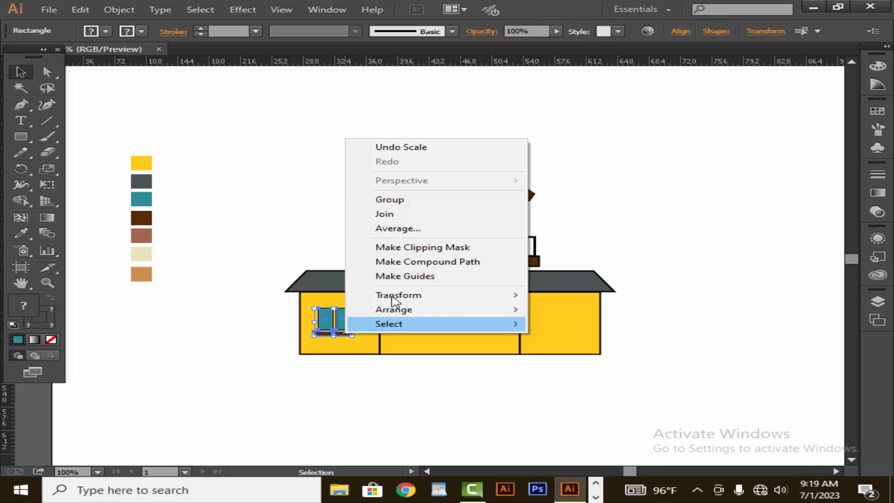
click(390, 198)
Duplicate the window group onto the right annex and nudge it into place
drag(343, 319, 563, 330)
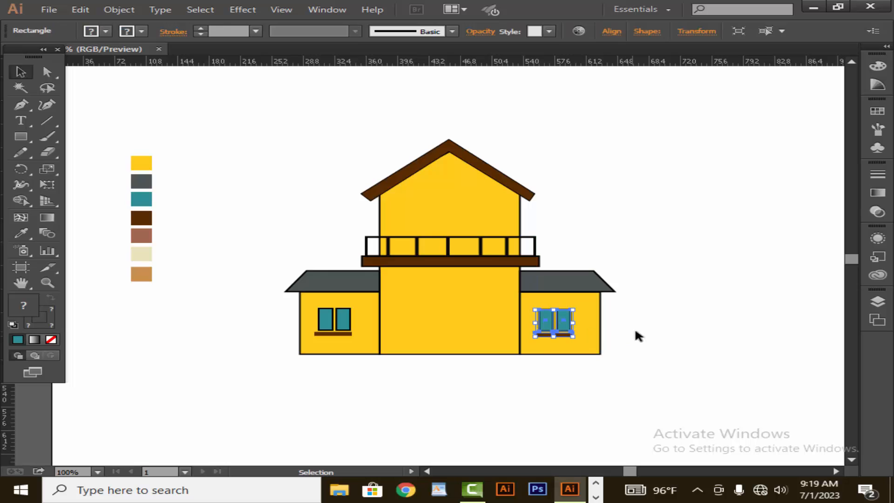
key(Right)
key(Right)
key(Right)
click(672, 328)
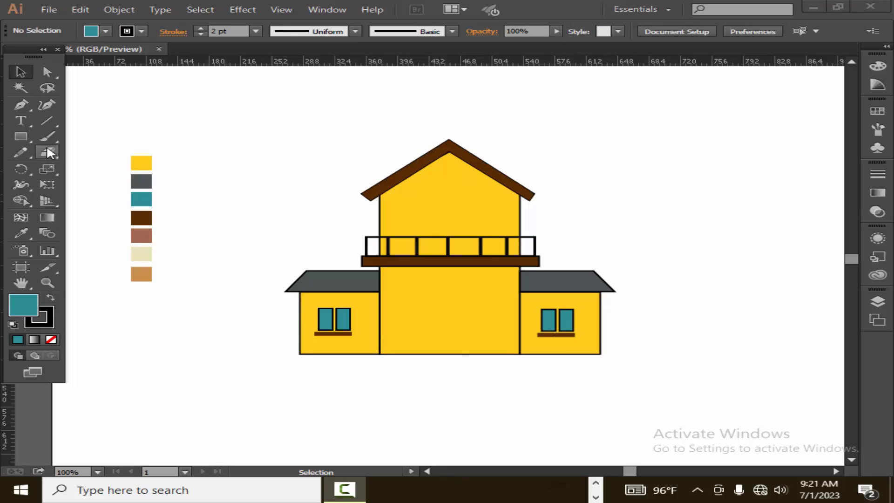
Draw a tall teal window on the house front and duplicate it to the other side of the front
click(22, 135)
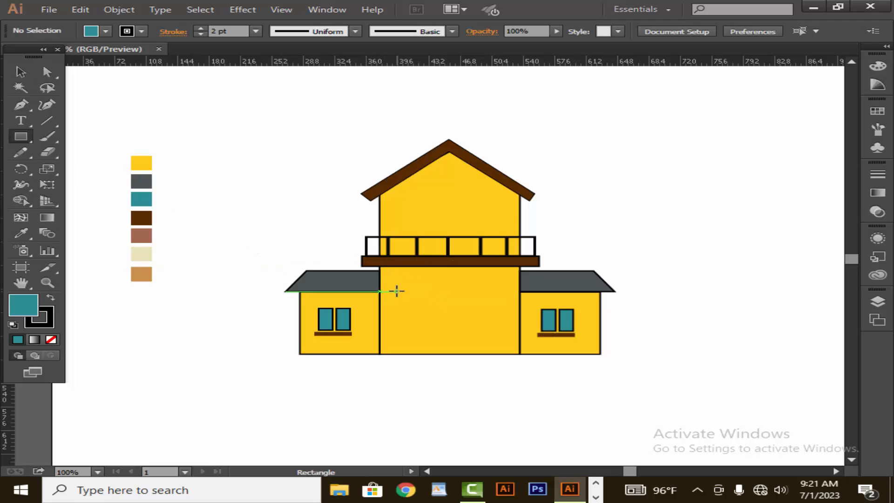
drag(397, 293, 415, 320)
click(21, 71)
click(325, 251)
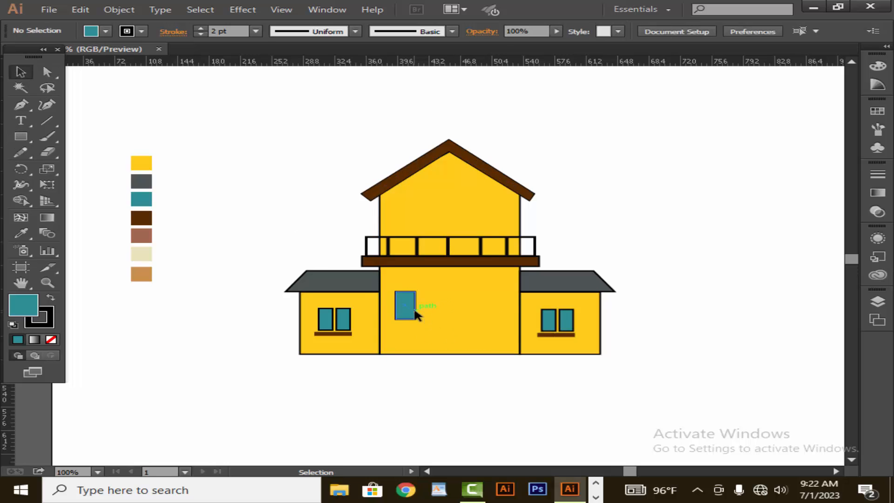
drag(415, 311, 504, 311)
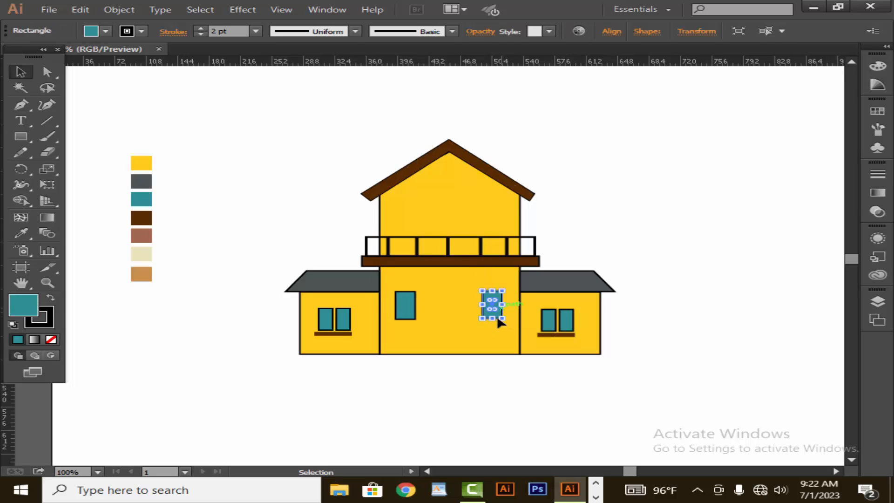
click(524, 401)
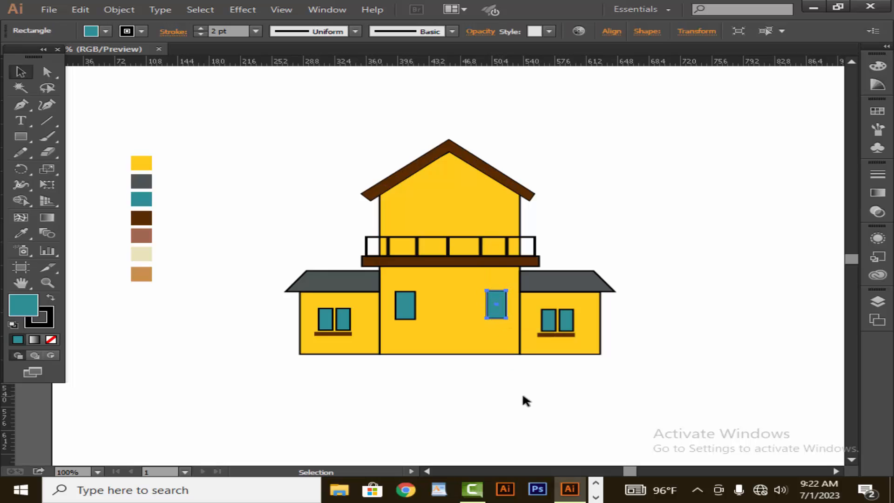
Draw a door rectangle at the bottom center of the house with light brown fill and 2 pt stroke
click(23, 137)
drag(435, 301, 467, 354)
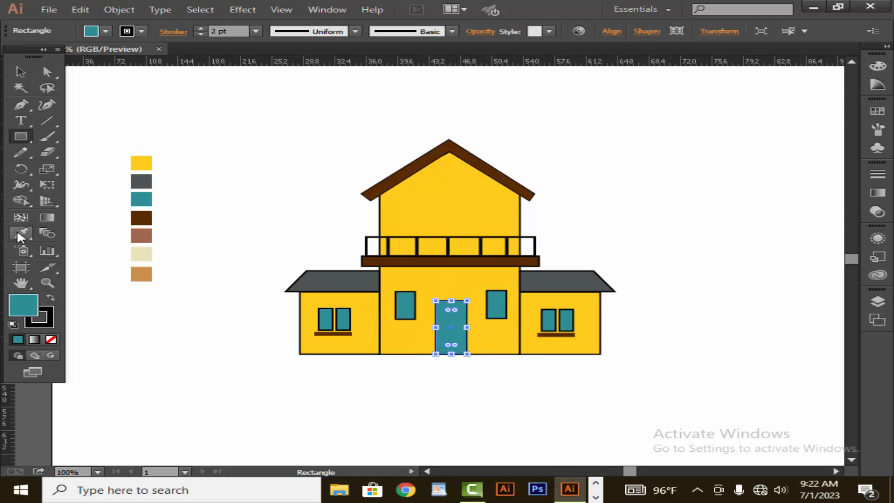
click(18, 232)
click(145, 237)
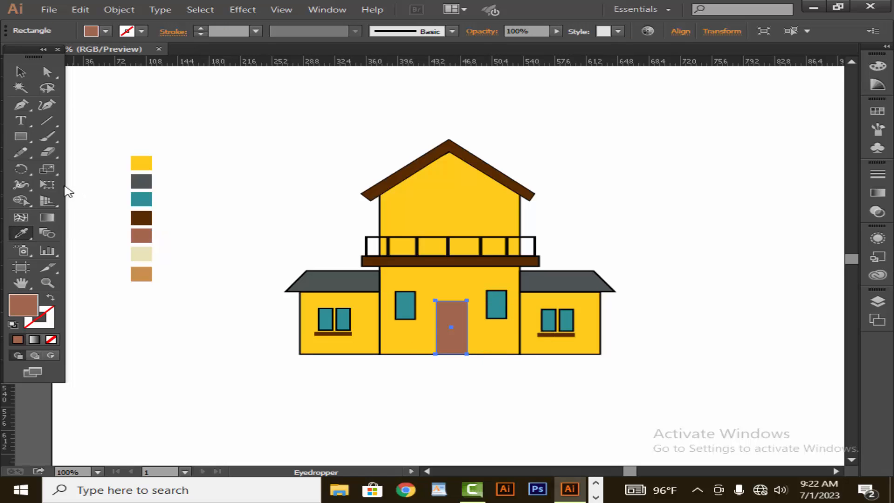
key(v)
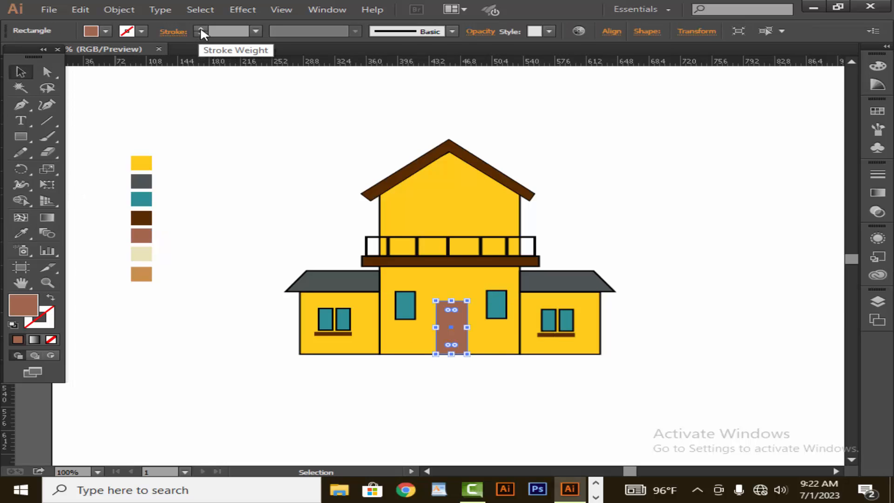
click(201, 29)
click(108, 97)
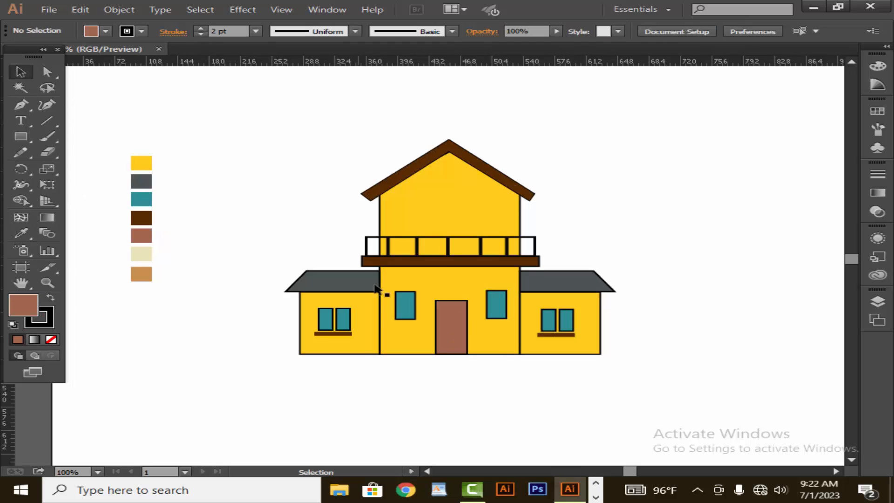
Widen the door slightly to the left and nudge it right to center it
click(457, 331)
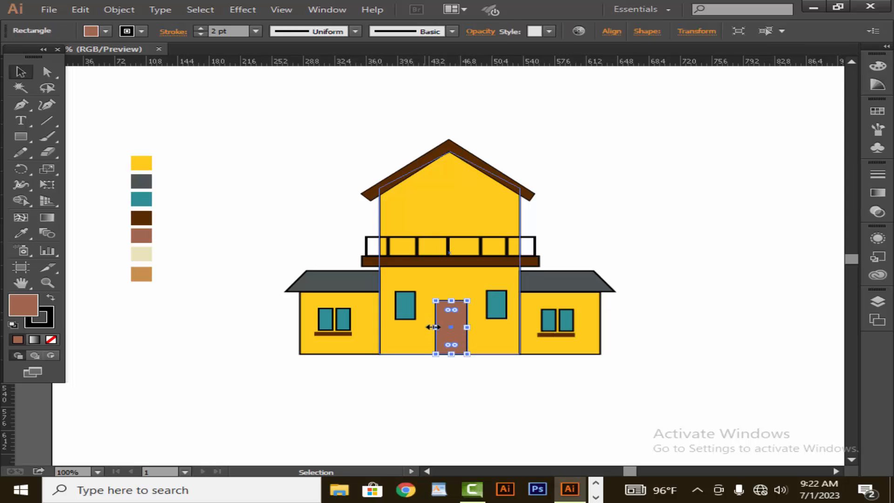
drag(433, 327, 427, 327)
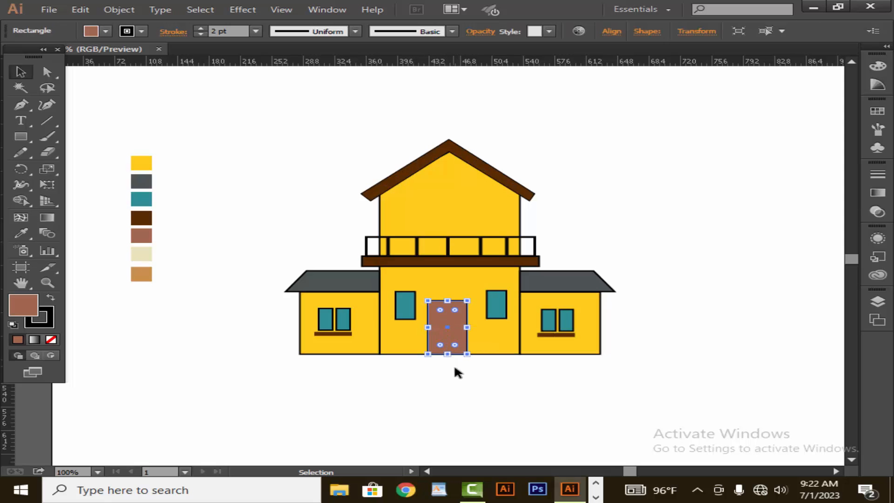
key(Right)
key(Right)
click(468, 373)
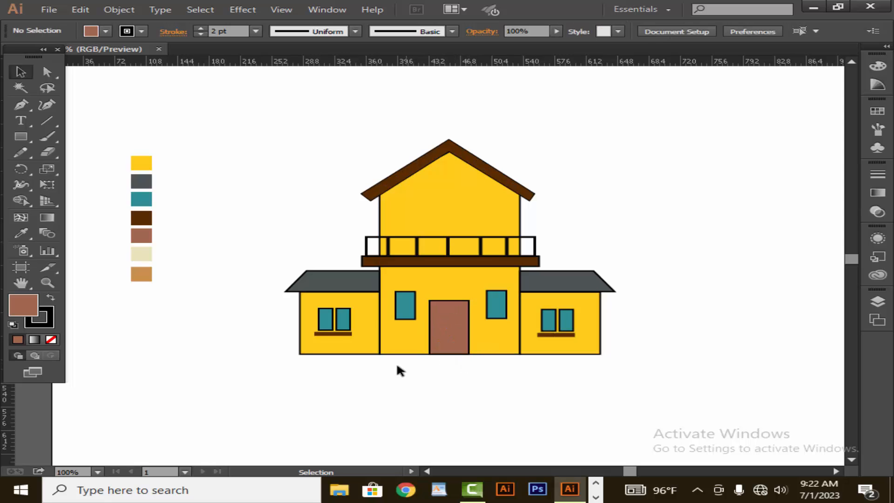
Draw an arched inner door panel on the door with the Pen tool, rounded at the top
click(30, 109)
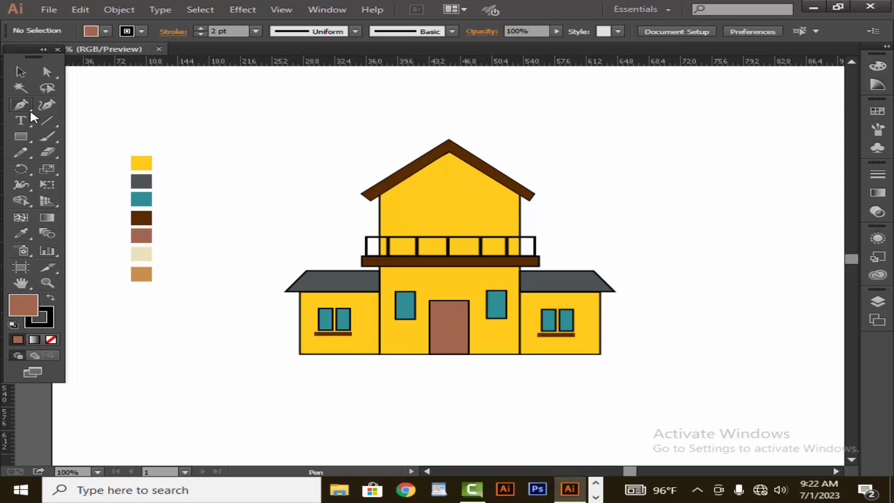
click(446, 354)
click(446, 320)
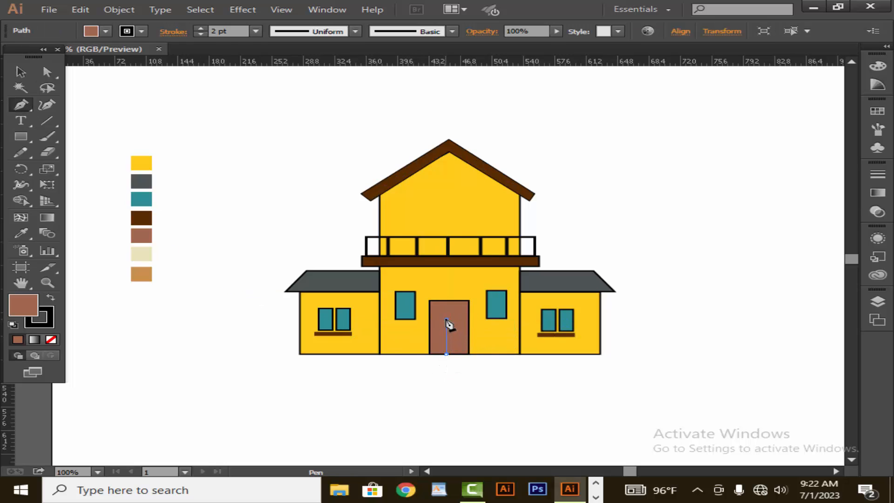
mouse_move(469, 319)
mouse_down()
mouse_move(473, 314)
mouse_move(469, 329)
mouse_move(480, 335)
mouse_up()
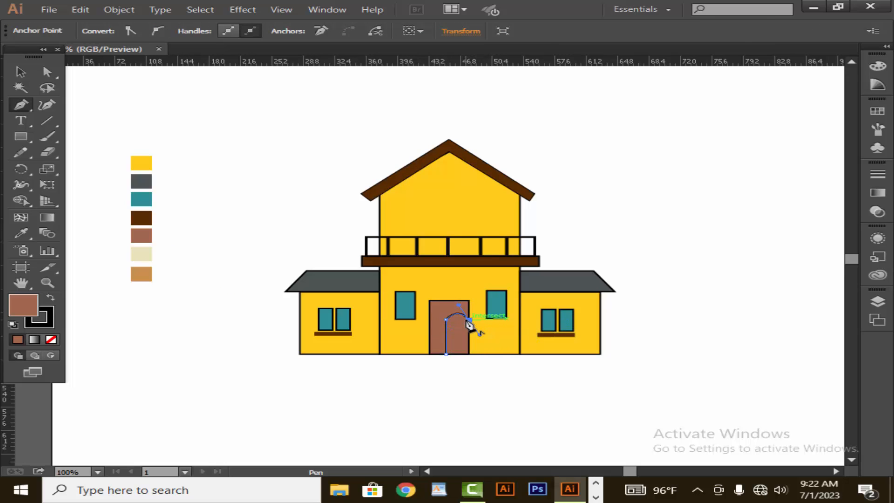
click(469, 321)
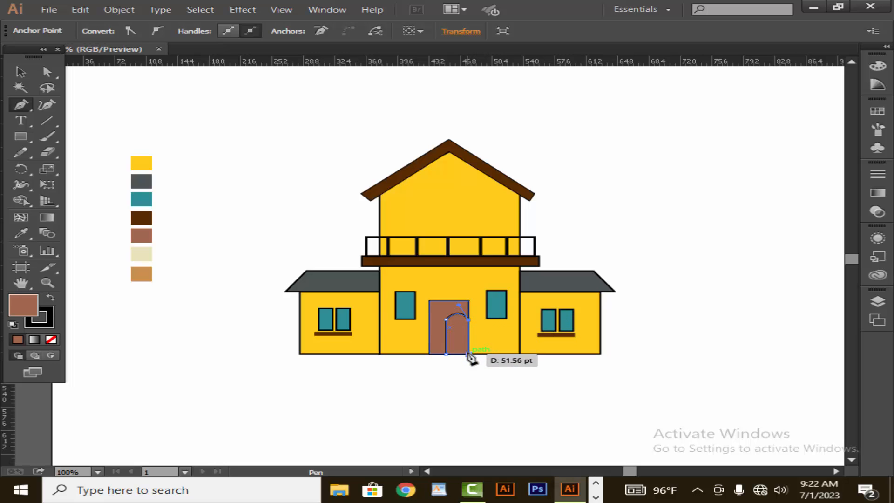
click(468, 354)
click(446, 354)
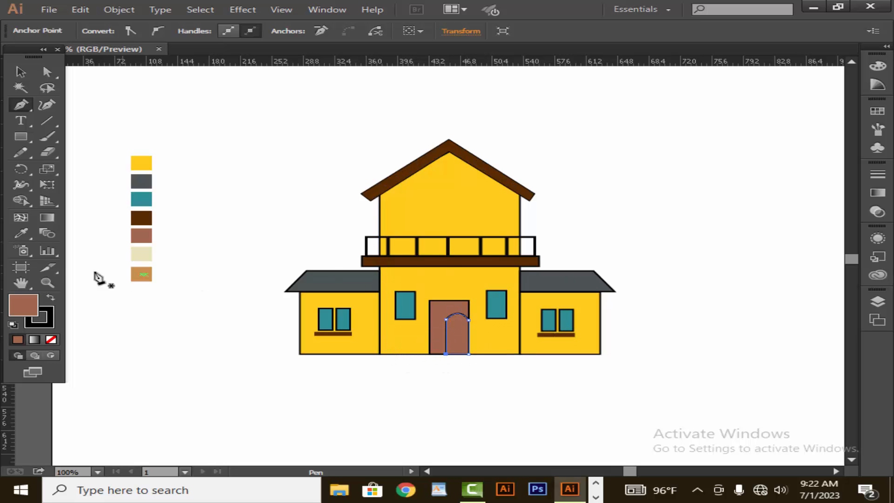
Set the arched panel's fill to a darker brown, #9E5D46
double_click(24, 305)
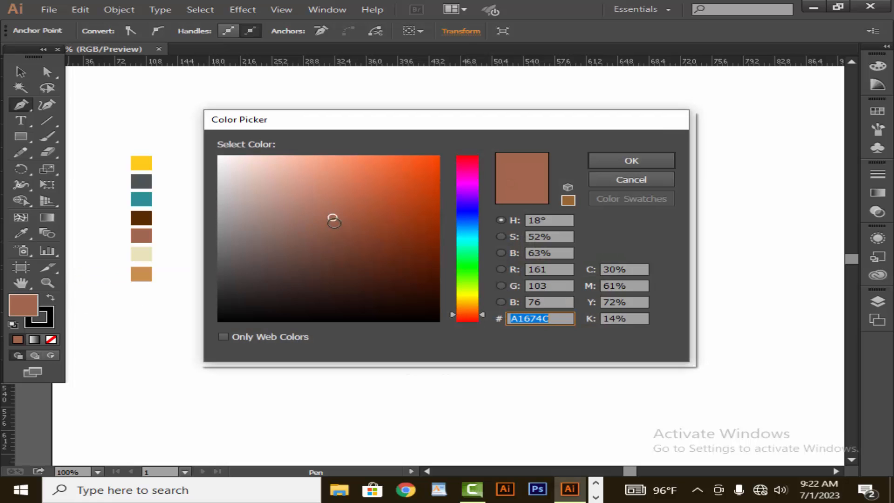
drag(334, 219, 339, 220)
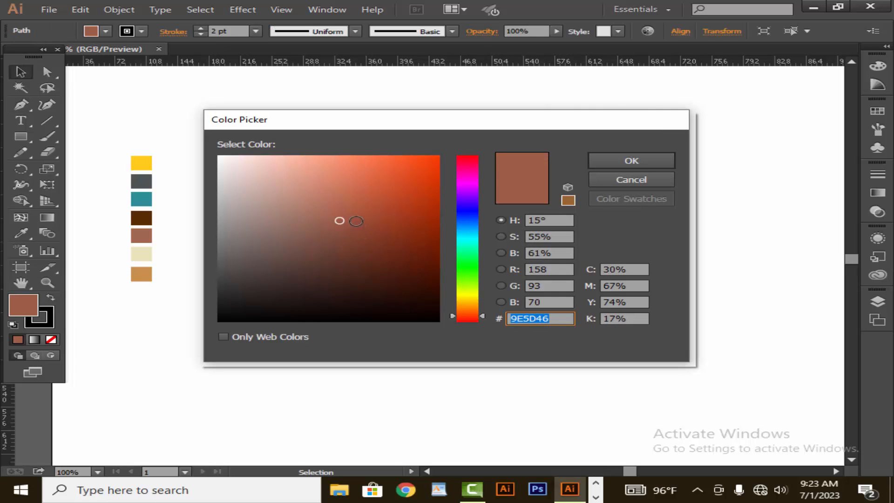
click(601, 162)
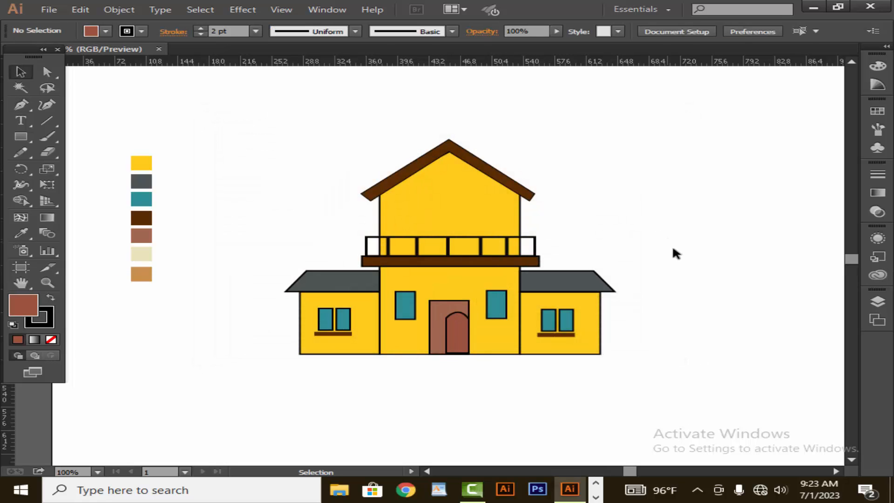
Widen the arched door panel toward the left edge of the door
click(465, 337)
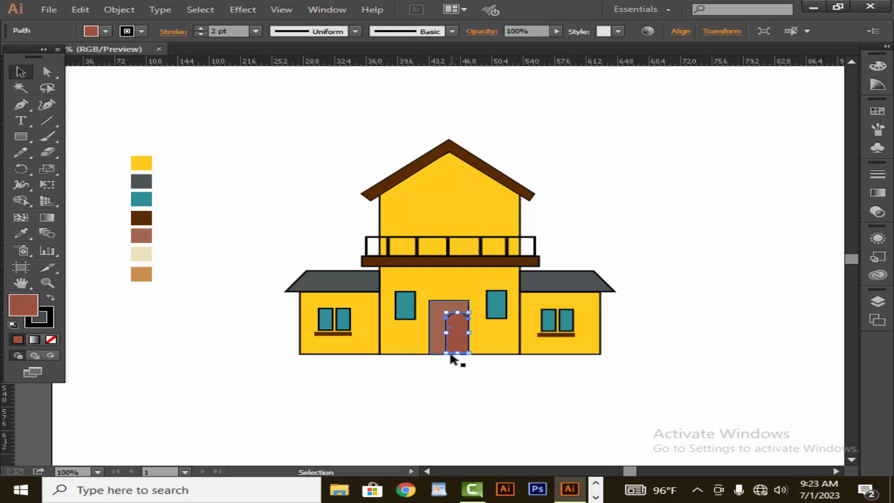
drag(445, 354, 454, 332)
click(453, 391)
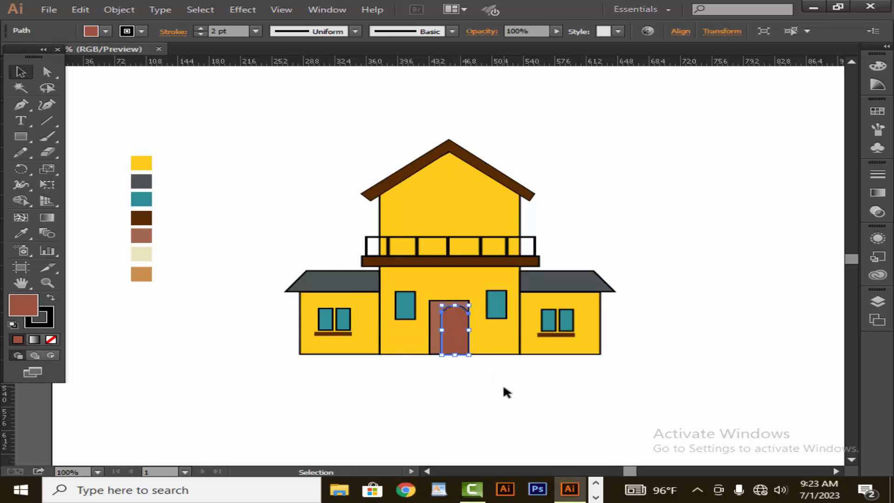
click(505, 391)
click(461, 350)
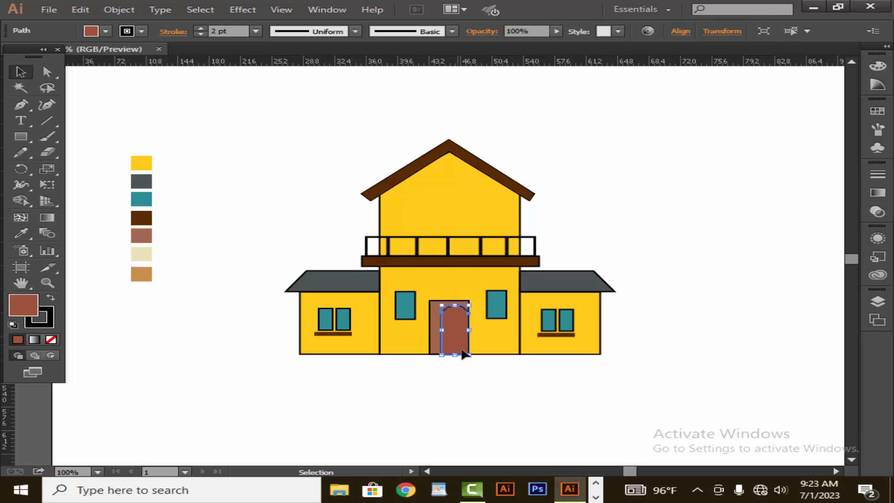
click(504, 413)
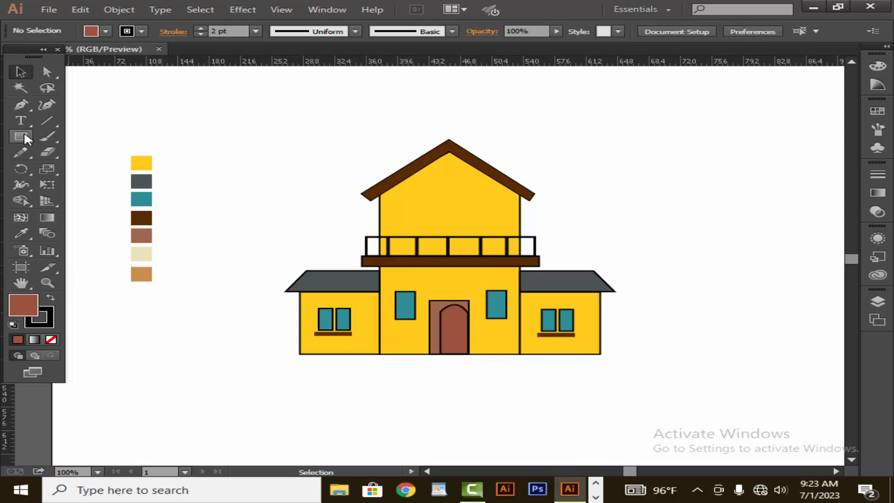
Draw a small oval doorknob on the right side of the arched panel and fill it black
drag(24, 133, 61, 166)
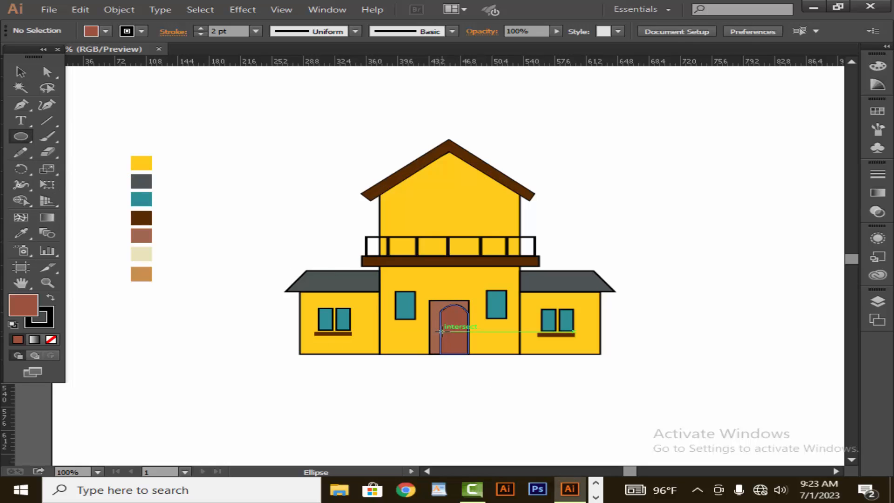
mouse_move(463, 327)
mouse_down()
mouse_move(470, 323)
mouse_move(468, 342)
mouse_up()
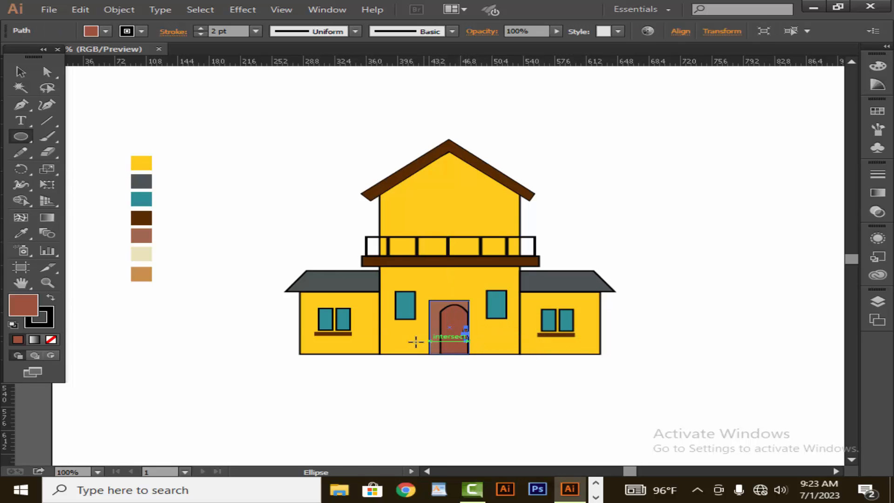
double_click(23, 305)
click(231, 313)
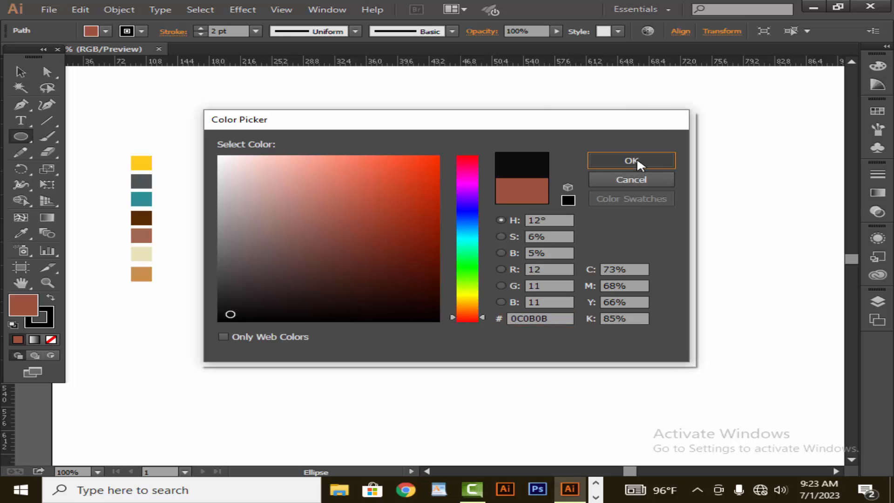
click(634, 160)
Select the doorknob and raise its stroke weight
click(20, 75)
click(224, 150)
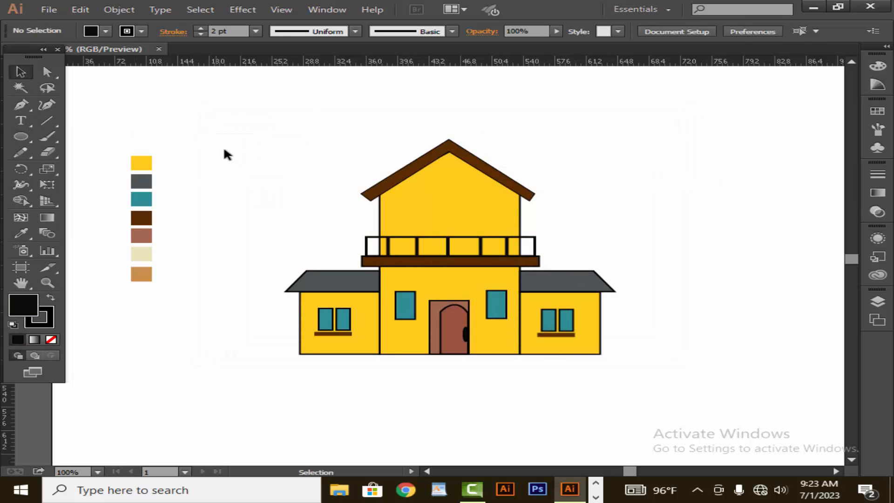
click(465, 334)
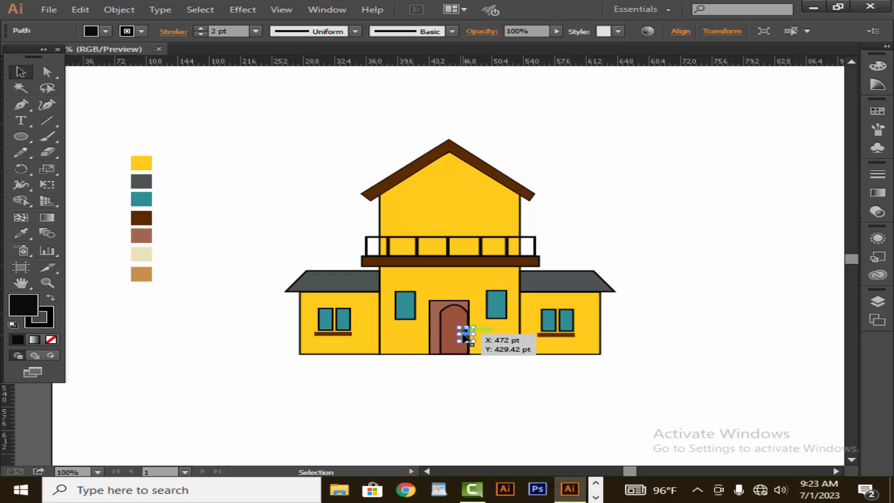
click(654, 225)
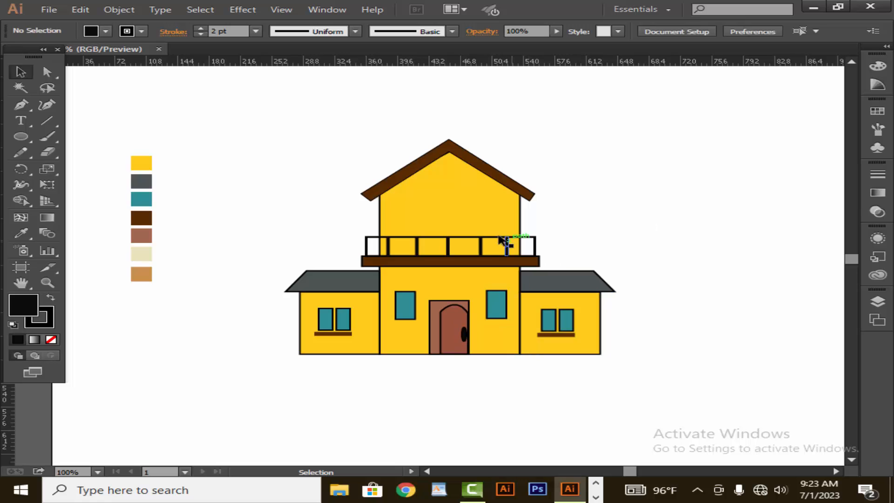
click(465, 335)
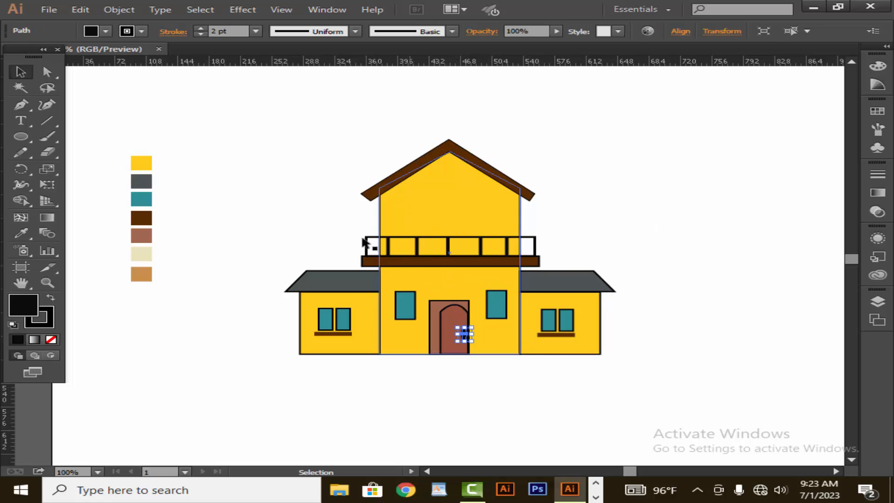
click(201, 35)
click(201, 35)
click(335, 129)
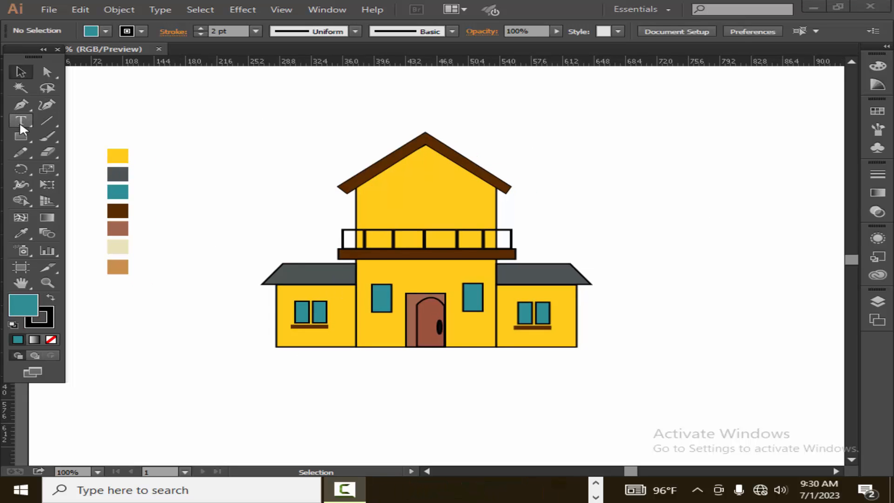
Draw a small teal square window pane in the gable below the roof peak
click(20, 137)
drag(405, 172, 423, 185)
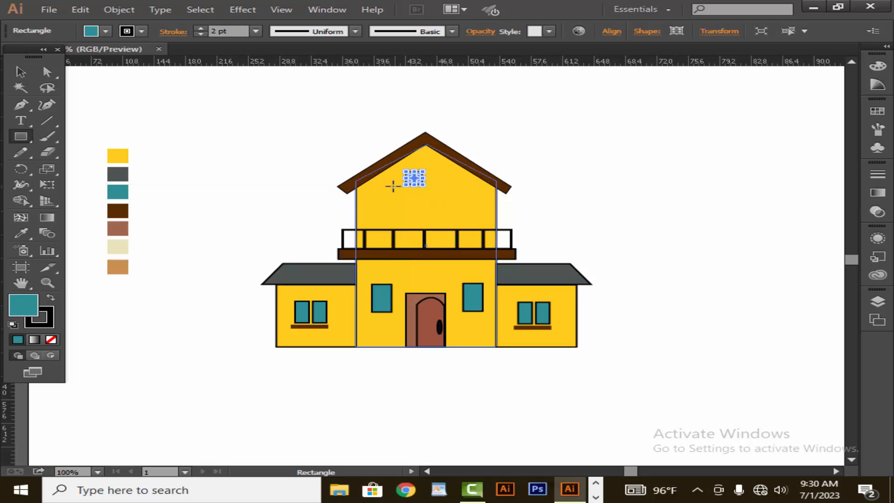
click(21, 71)
click(349, 146)
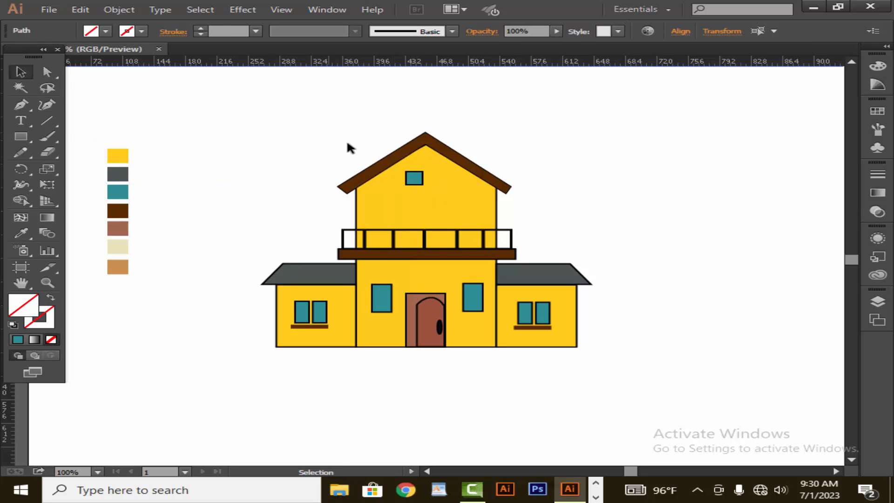
Duplicate the pane to form a two-by-two grid of four window panes
drag(420, 181, 413, 203)
click(517, 148)
click(524, 140)
click(497, 163)
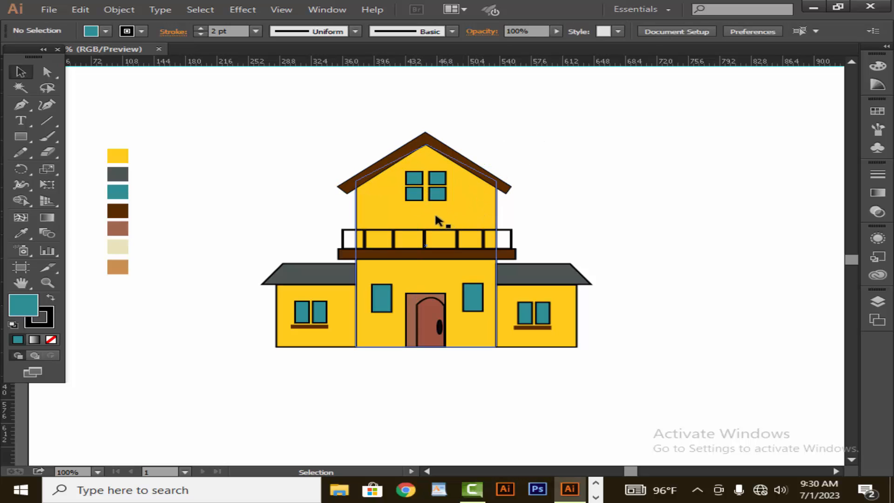
click(440, 194)
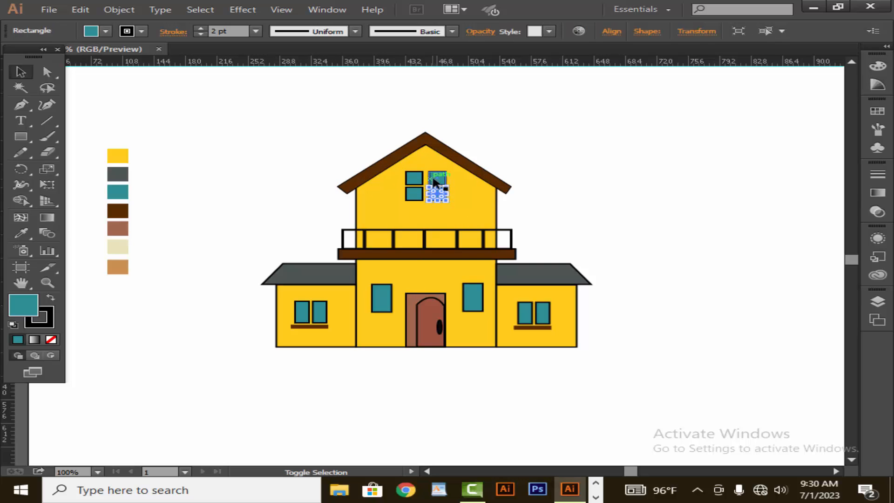
Group the four panes and center the window group under the roof peak
shift+click(434, 179)
shift+click(415, 180)
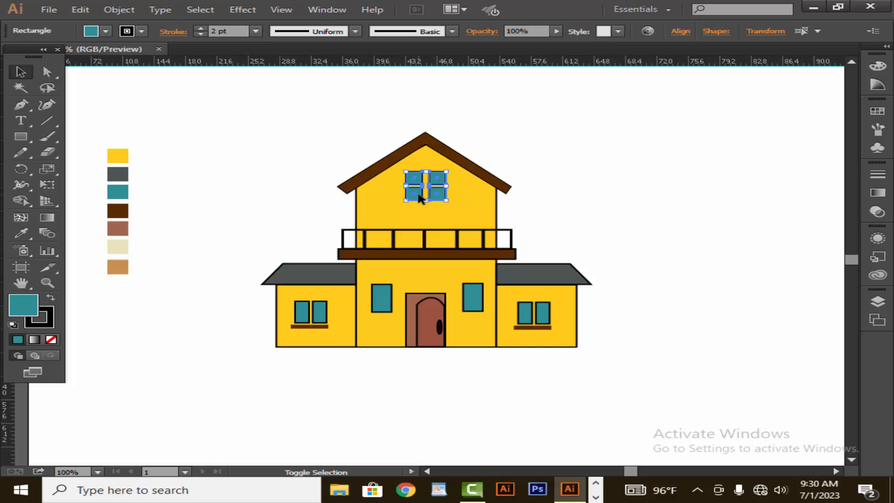
right_click(419, 195)
click(468, 256)
click(498, 195)
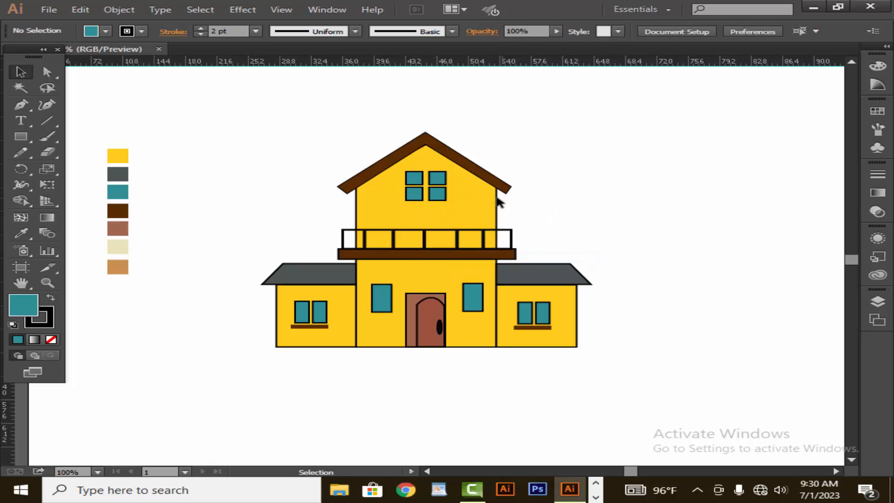
click(435, 196)
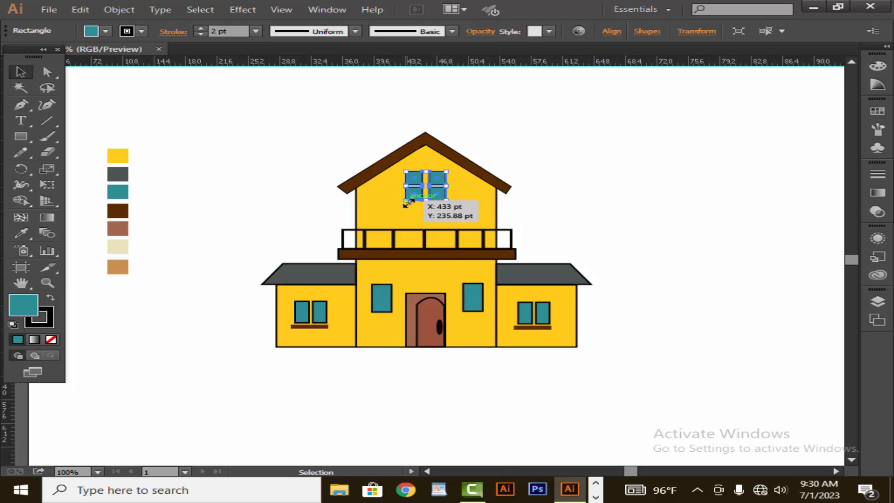
drag(404, 203, 410, 196)
click(512, 160)
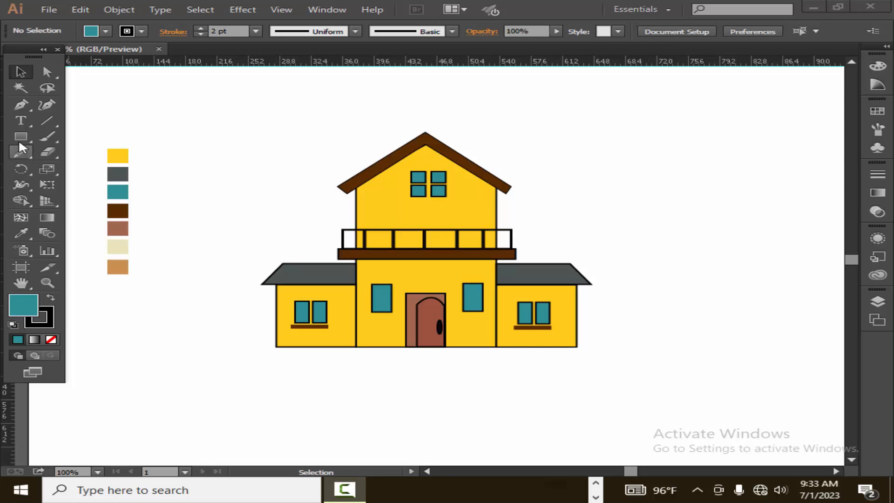
Draw a long thin rounded rectangle beneath the house as ground and fill it with the tan swatch
drag(18, 136, 49, 146)
drag(249, 352, 611, 358)
click(18, 236)
click(117, 269)
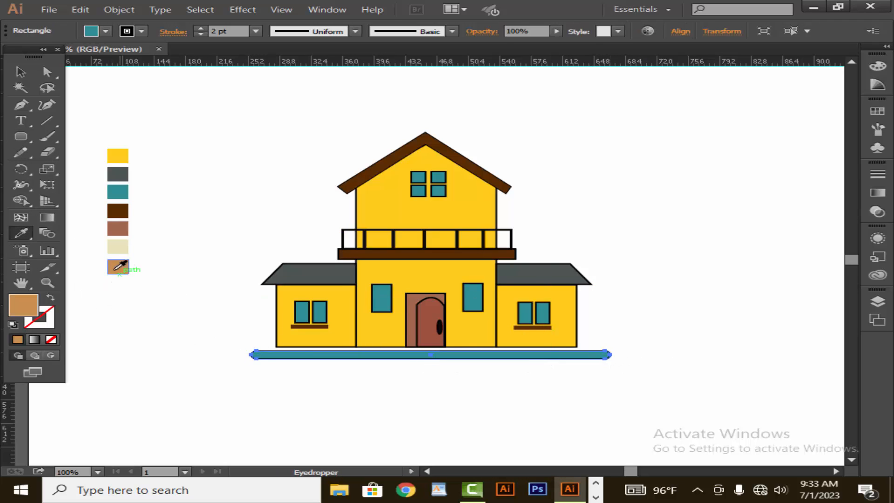
Give the ground strip a 1 pt stroke
click(21, 74)
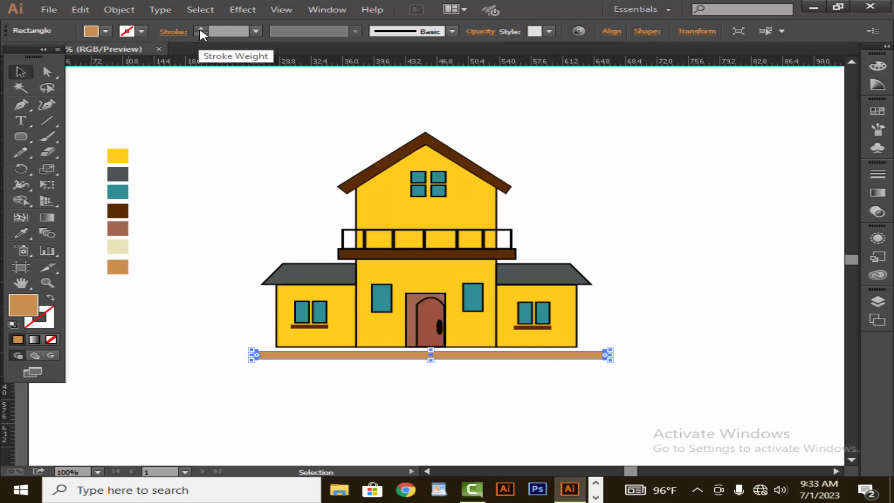
click(200, 28)
click(222, 144)
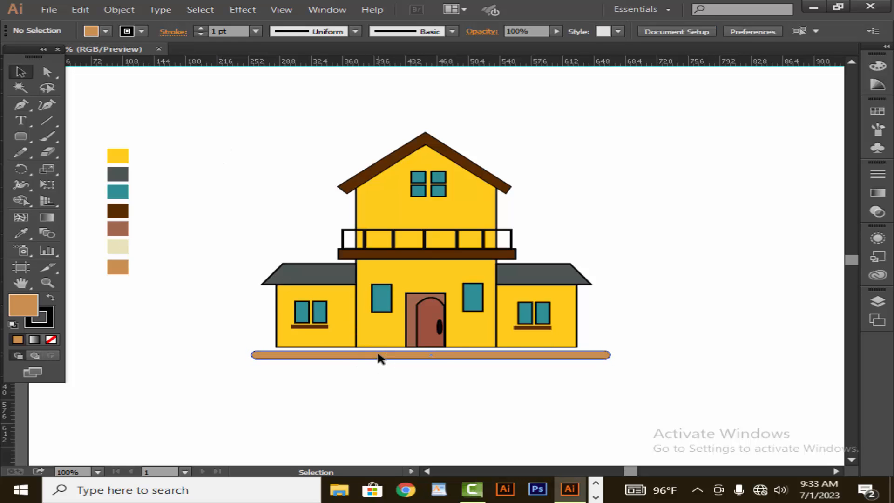
Move the ground strip up so it sits just under the house's base
drag(380, 358, 378, 349)
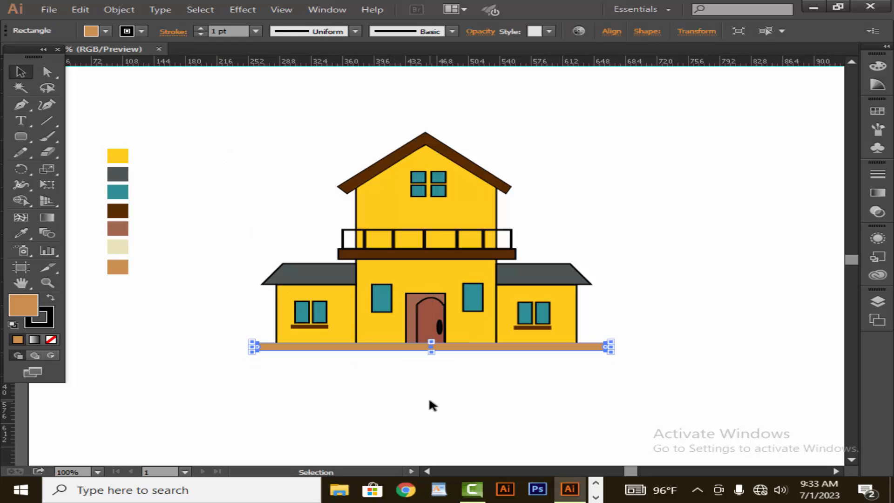
key(Down)
key(Down)
key(Down)
key(Down)
key(Down)
key(Down)
key(Down)
key(Down)
key(Down)
key(Down)
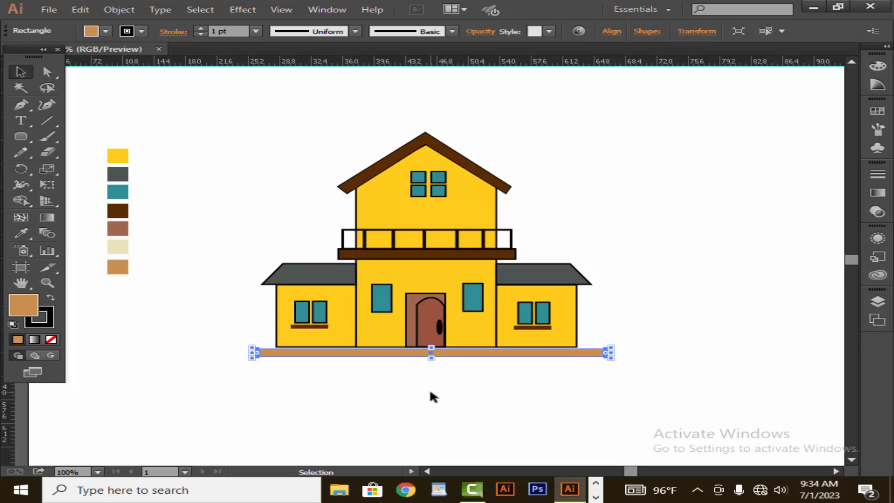
key(Up)
click(536, 390)
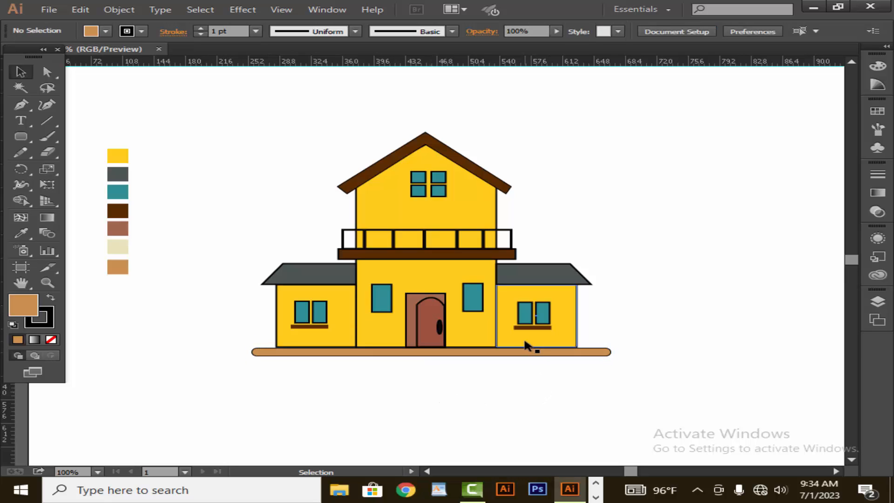
click(348, 354)
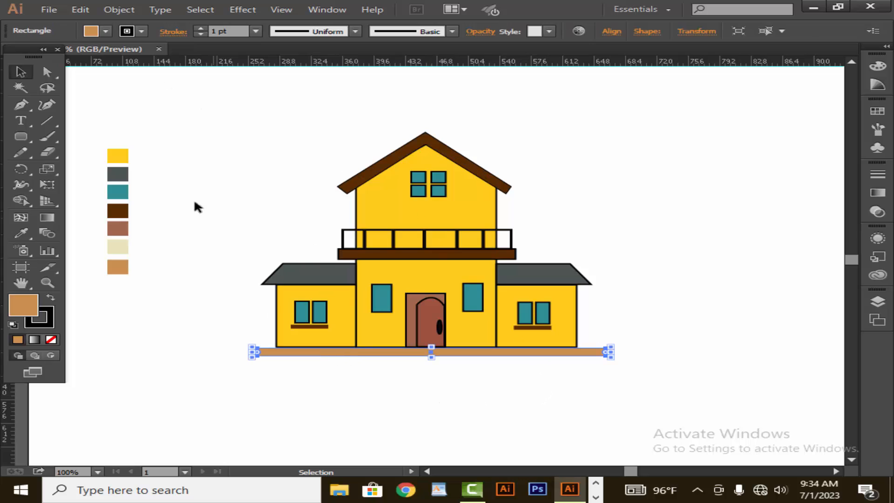
Set the ground strip's stroke to 2 pt and make the strip slightly taller
click(201, 29)
click(214, 128)
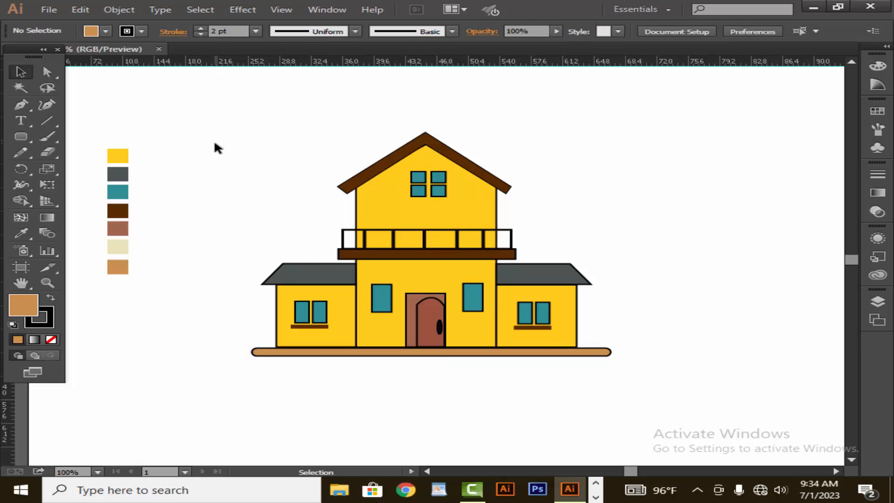
click(442, 355)
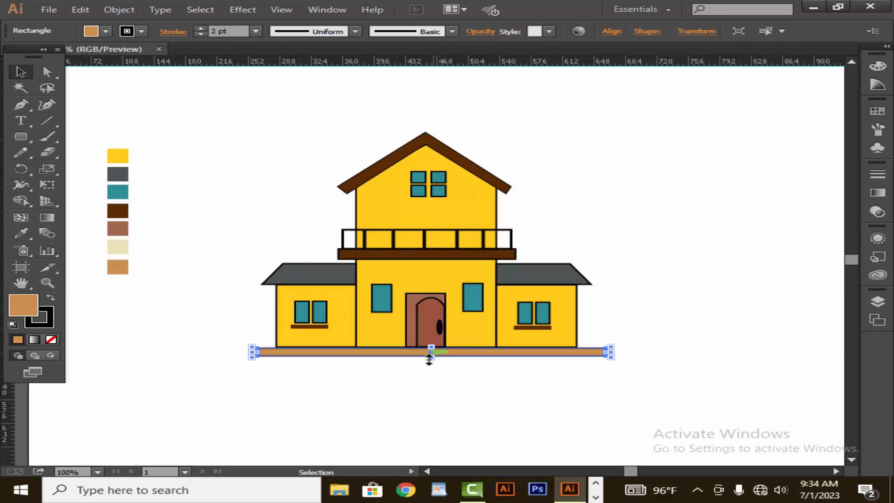
drag(429, 358, 425, 364)
click(424, 384)
click(435, 360)
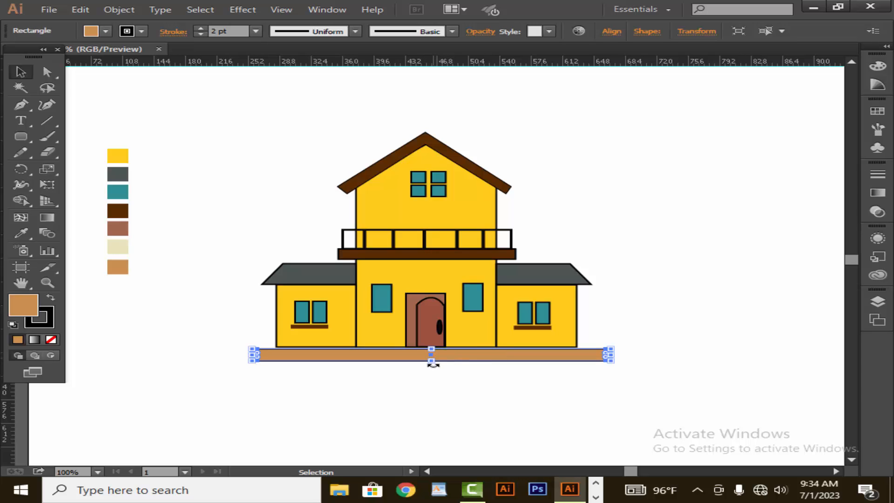
click(459, 413)
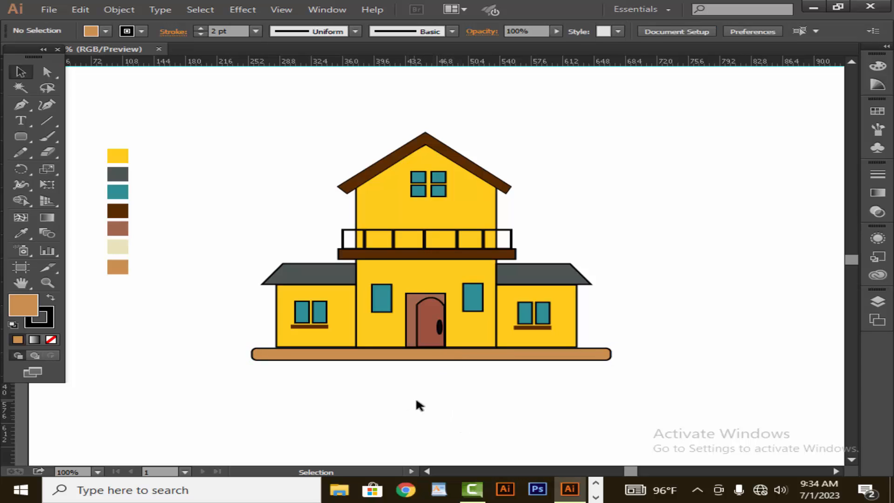
click(443, 358)
click(425, 380)
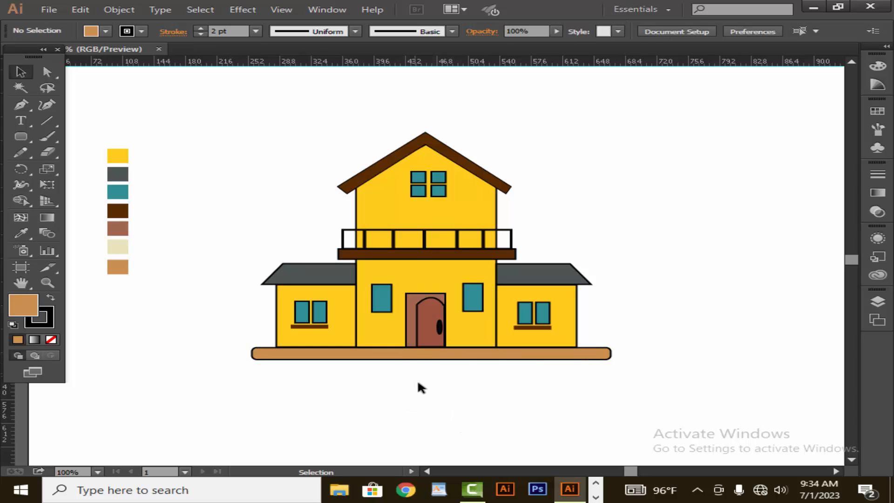
Draw a curved shadow shape along the underside of the left annex roof with the Pen tool and fill it dark grey
click(21, 105)
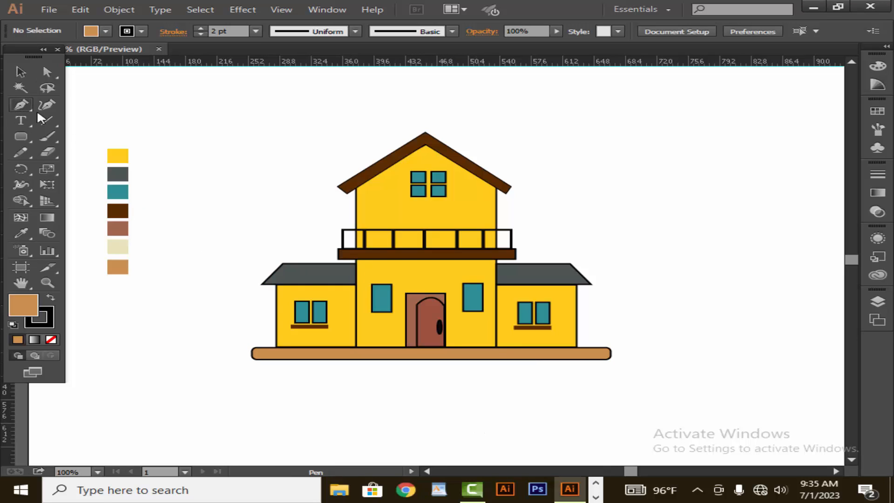
click(290, 264)
click(340, 266)
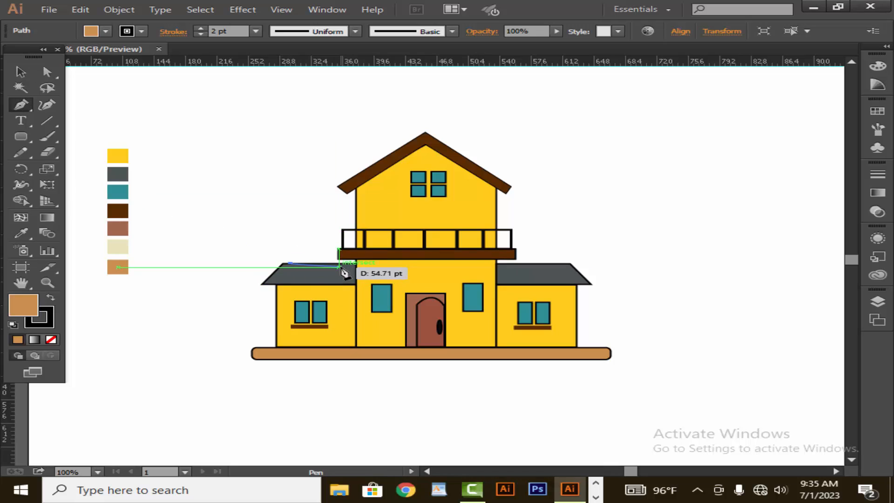
key(ctrl+z)
click(283, 264)
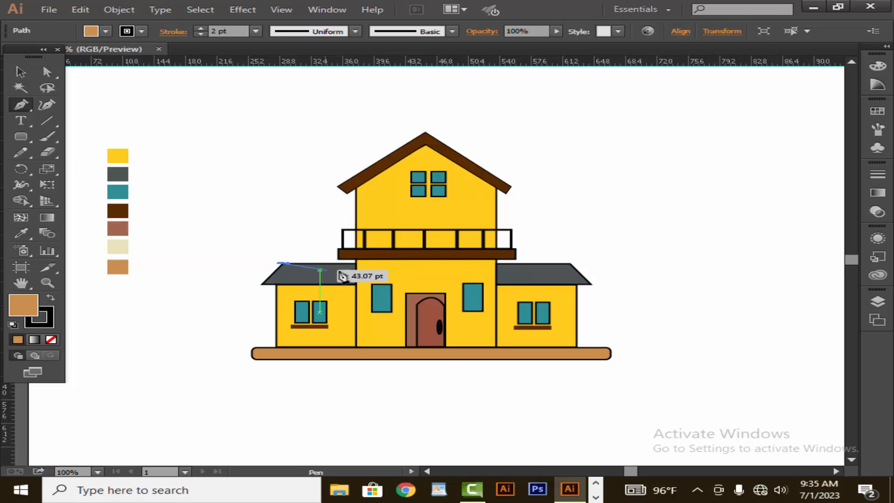
drag(357, 264, 403, 246)
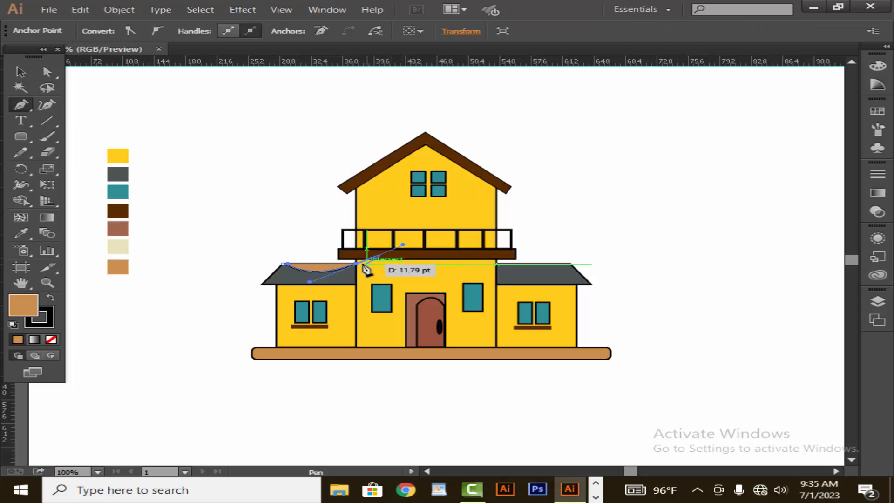
click(284, 266)
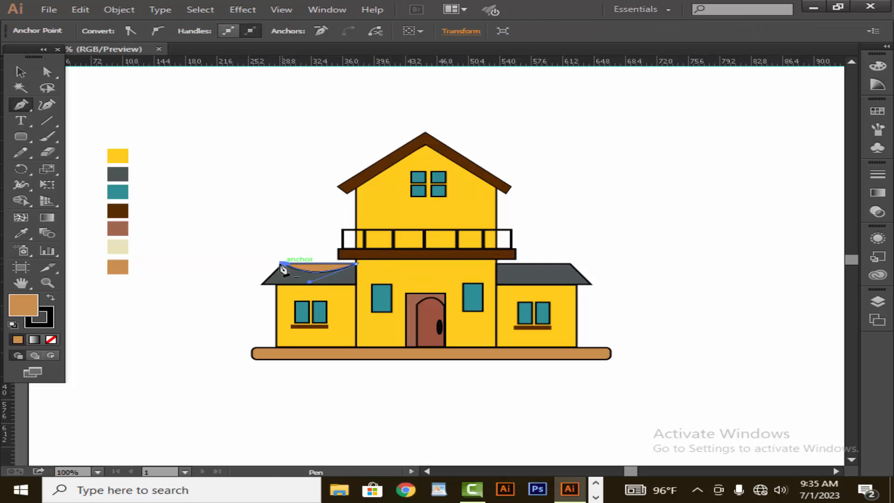
double_click(32, 307)
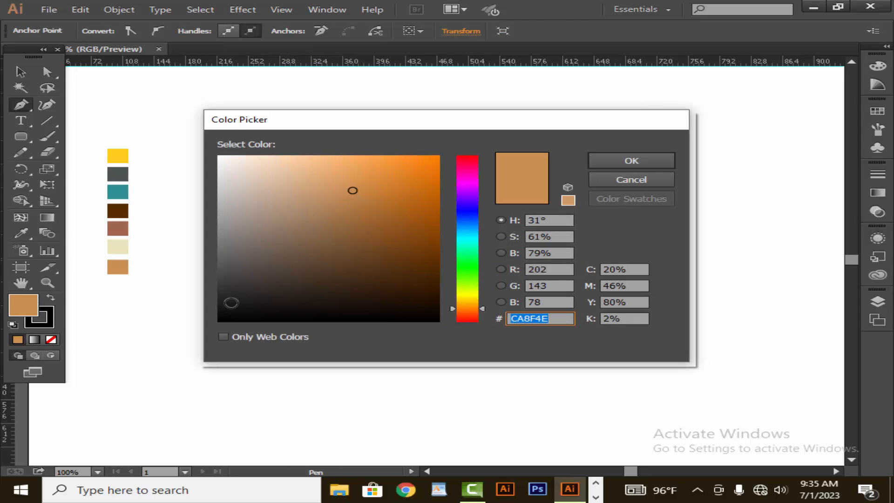
click(226, 283)
click(658, 163)
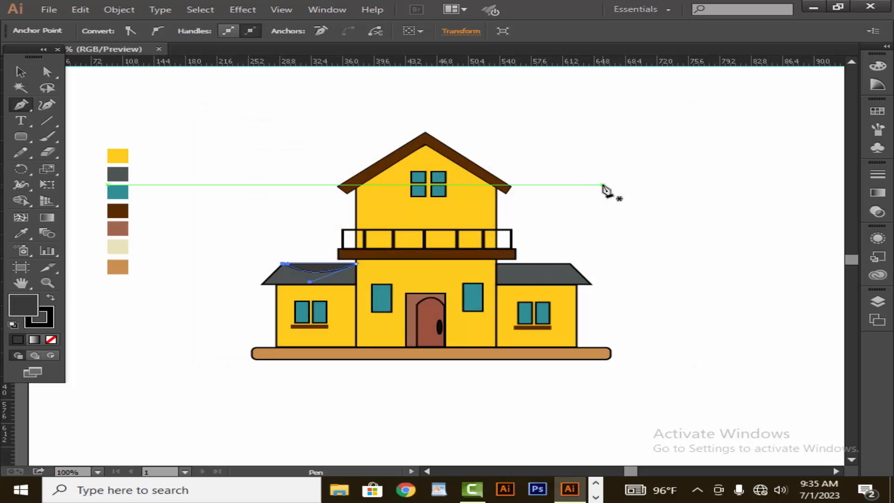
click(20, 72)
click(181, 130)
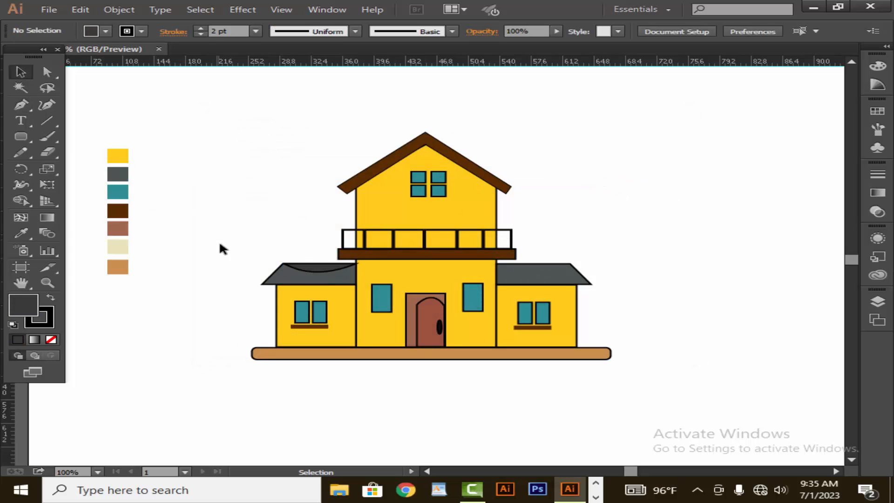
Remove the outline from the left roof shadow shape
click(309, 264)
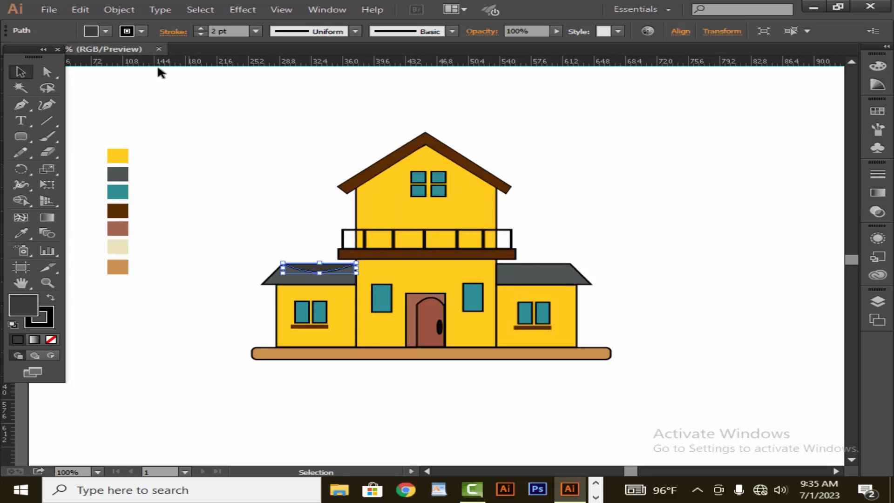
click(201, 35)
click(201, 35)
click(205, 139)
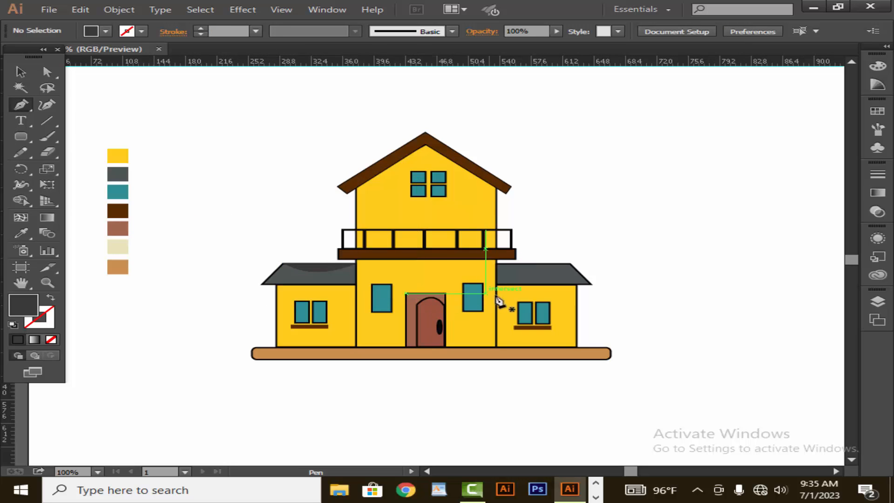
Draw a matching curved dark shadow shape under the right annex roof with the Pen tool
click(496, 263)
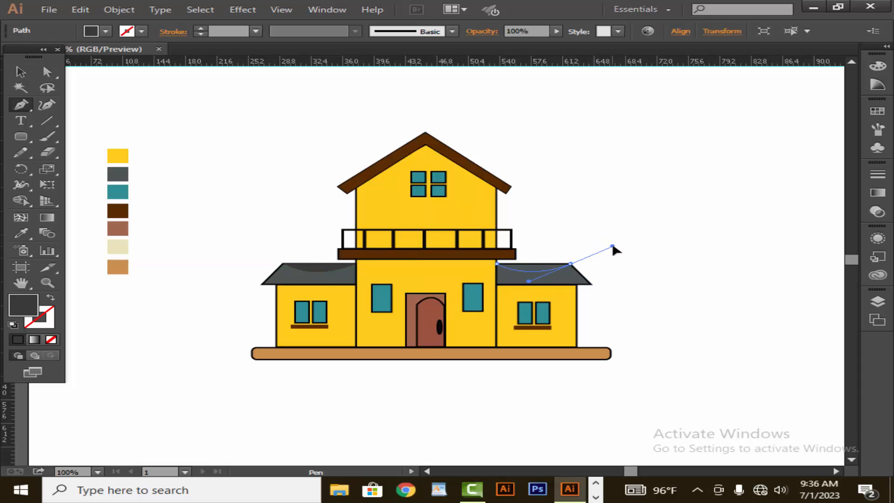
drag(613, 247, 613, 246)
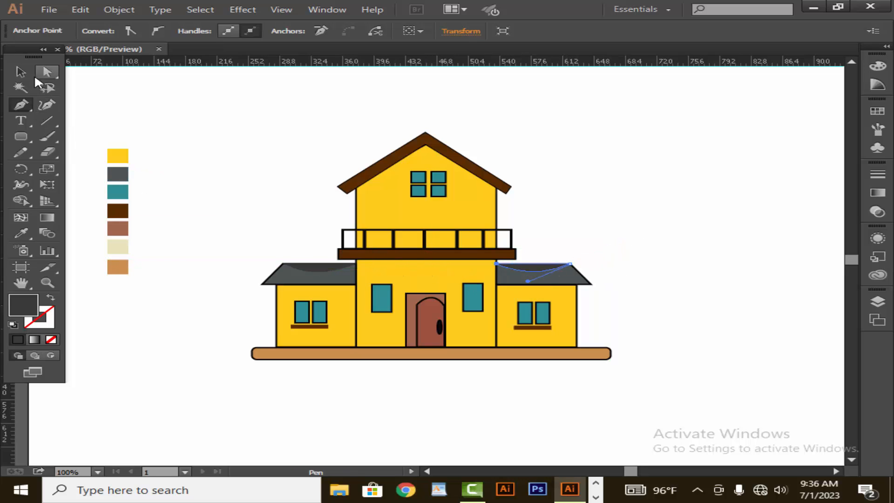
click(18, 72)
click(226, 136)
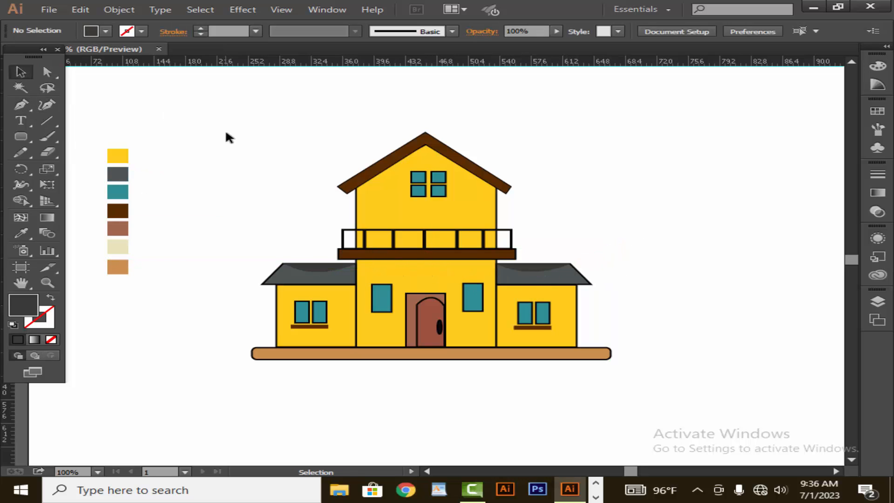
click(552, 268)
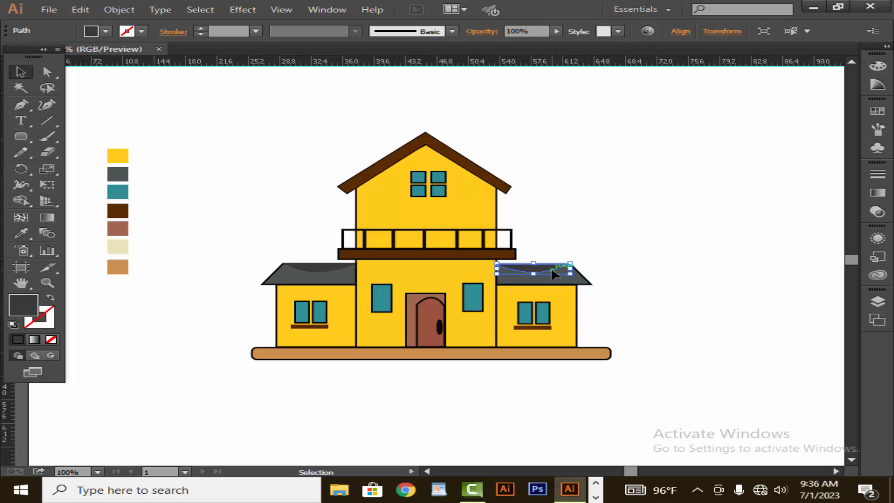
click(559, 231)
click(525, 269)
click(577, 187)
click(329, 269)
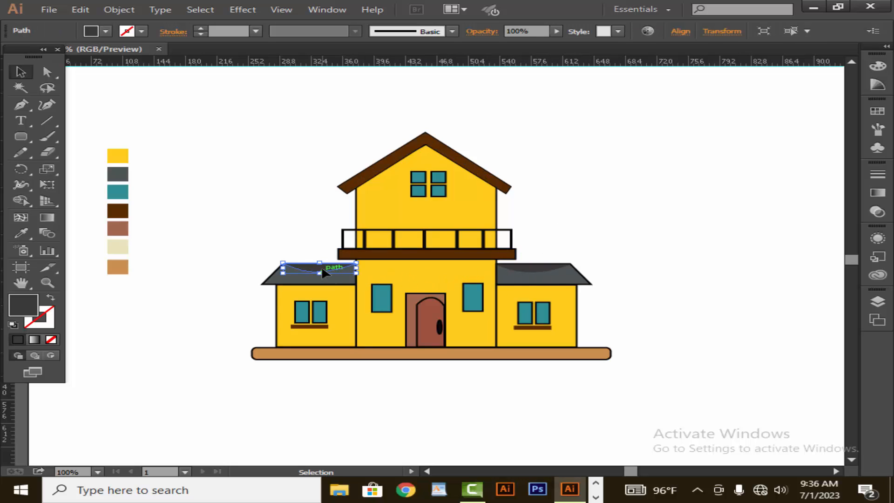
click(315, 245)
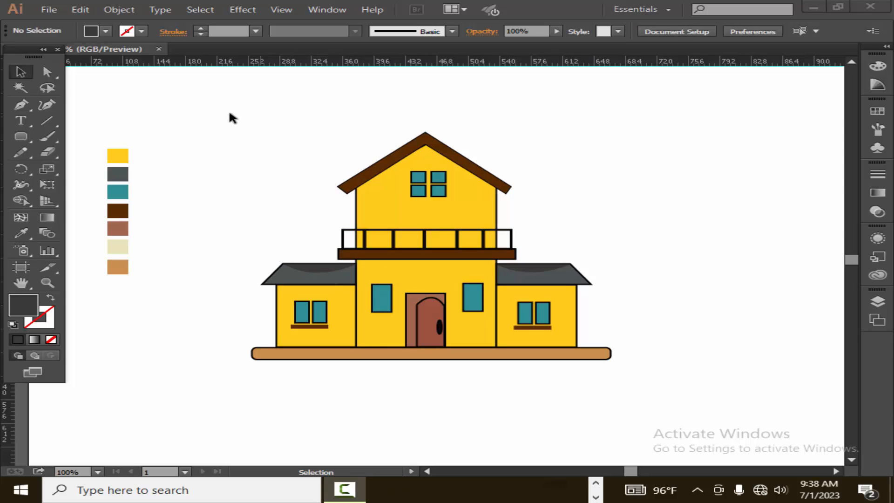
Group all the house elements and scale the group down slightly, repositioning it
drag(505, 127, 694, 380)
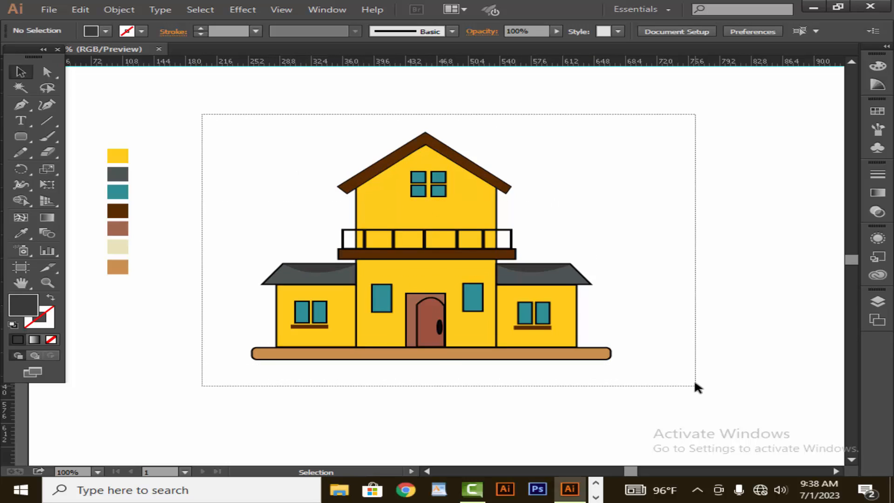
right_click(648, 263)
click(694, 324)
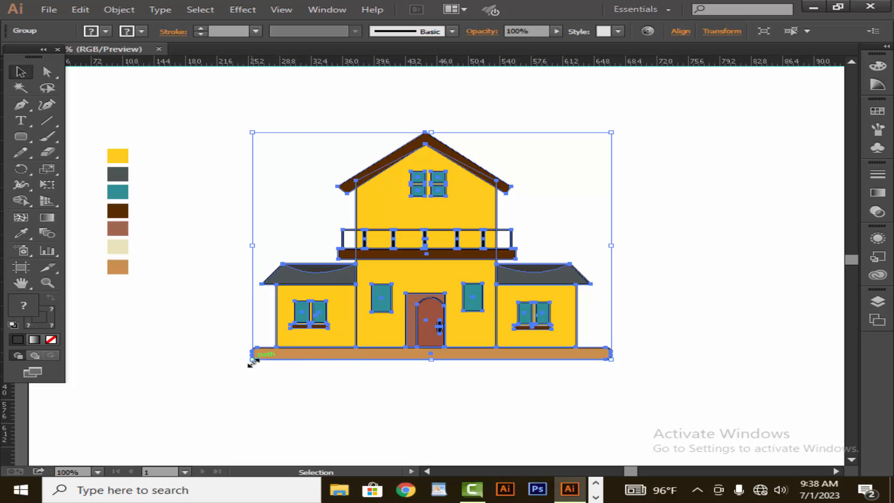
drag(251, 362, 303, 327)
click(663, 265)
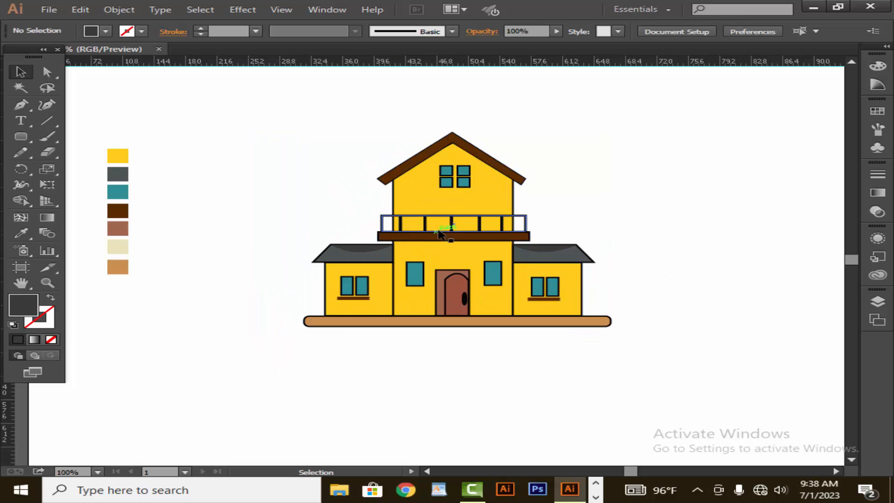
drag(440, 233, 433, 243)
click(379, 208)
Draw a large rectangle about 460 by 280 pt covering the house and send it to the back
click(21, 136)
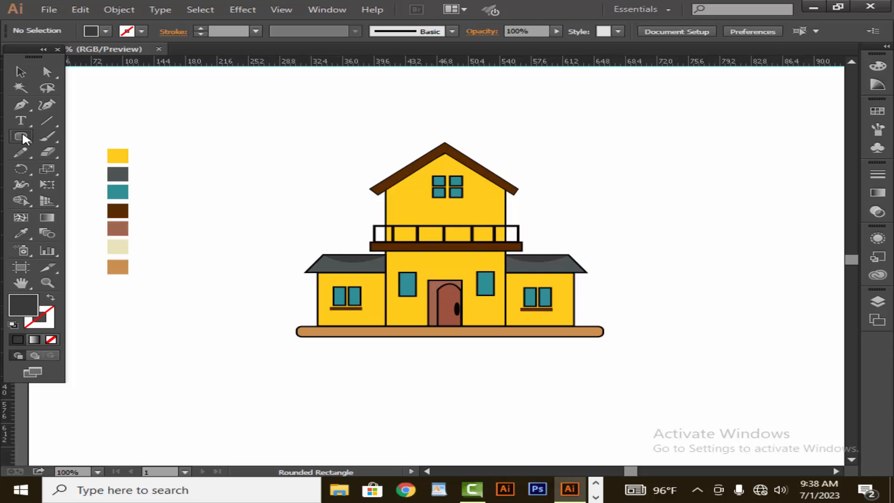
drag(21, 137, 42, 137)
drag(281, 113, 657, 357)
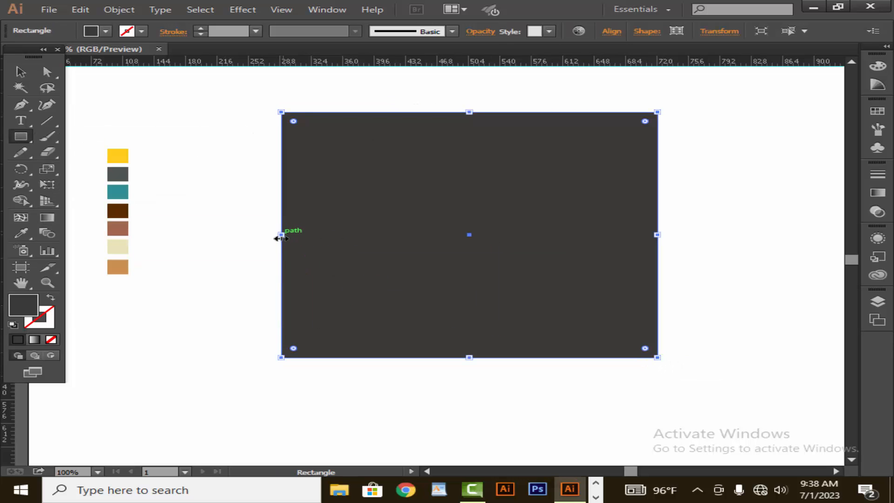
drag(281, 238, 259, 238)
right_click(356, 251)
mouse_move(453, 435)
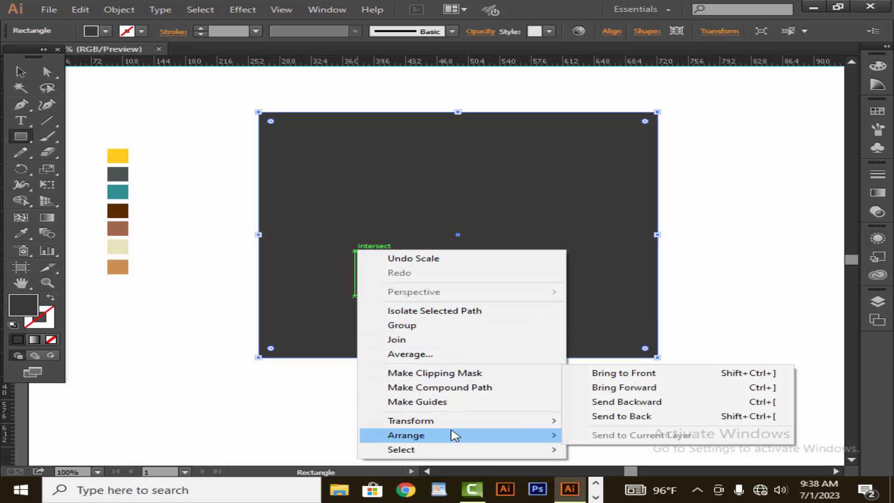
click(615, 415)
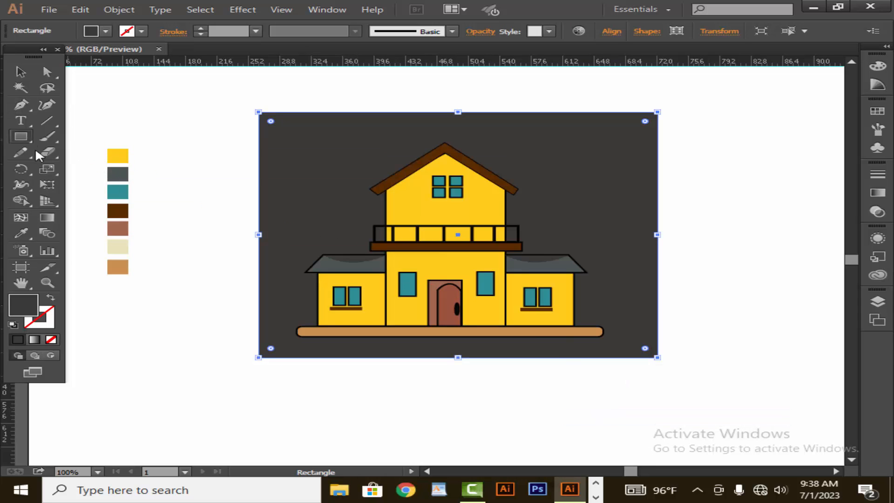
Fill the background rectangle with the cream swatch and recentre the house group on it
click(19, 230)
click(119, 242)
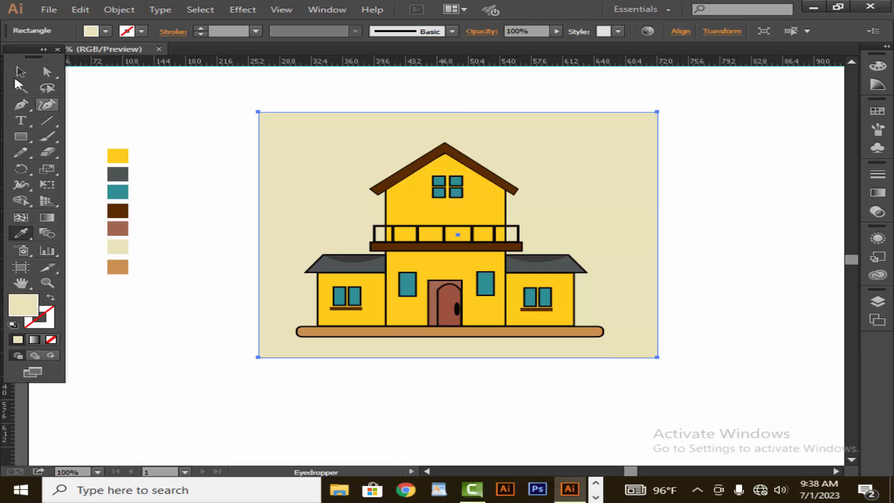
click(15, 75)
click(217, 156)
drag(440, 276, 446, 270)
click(667, 266)
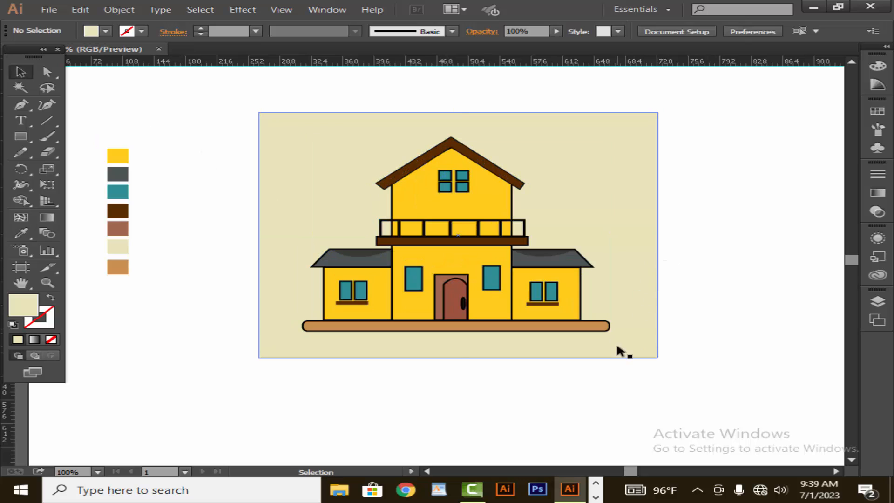
Extend the background rectangle's bottom edge slightly downward
click(549, 355)
drag(458, 358, 458, 364)
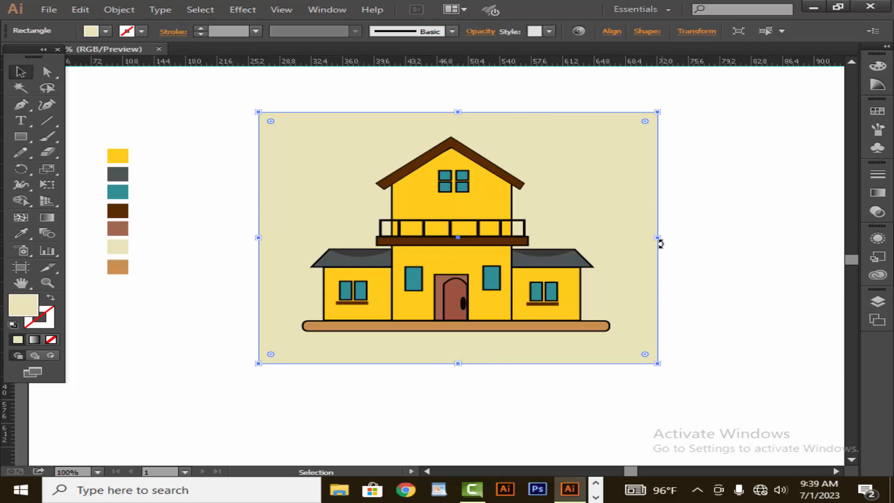
click(675, 240)
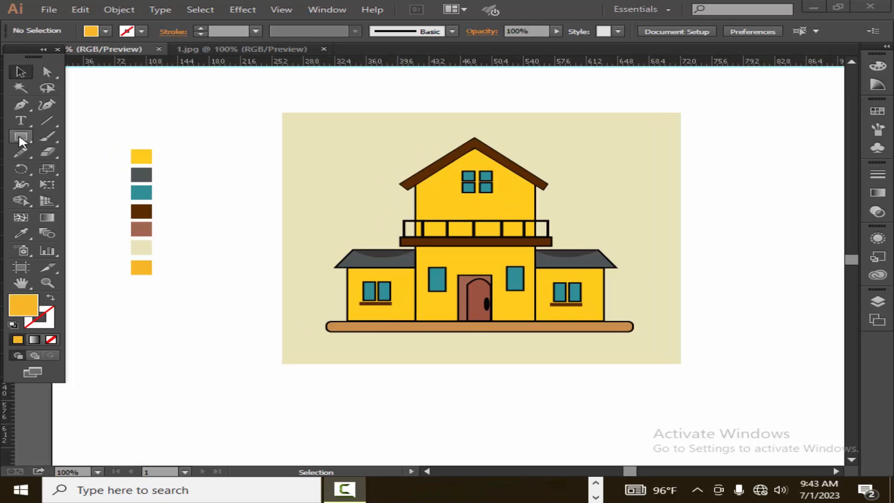
Draw a small orange brick rectangle on the upper floor's wall with the Rectangle tool, then deselect it
click(20, 138)
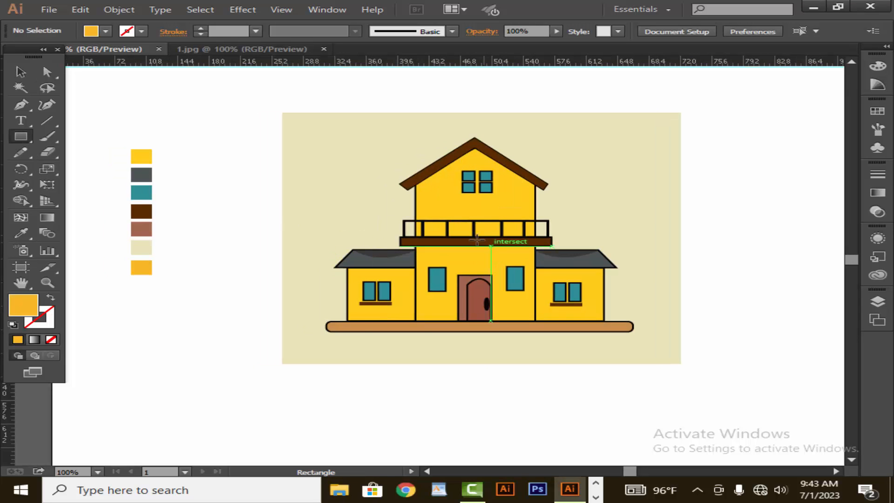
drag(434, 208, 450, 214)
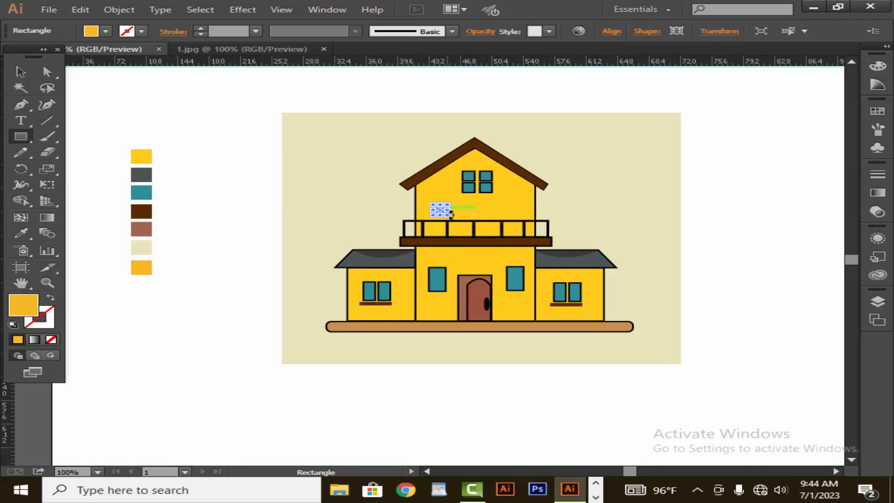
click(19, 232)
click(20, 72)
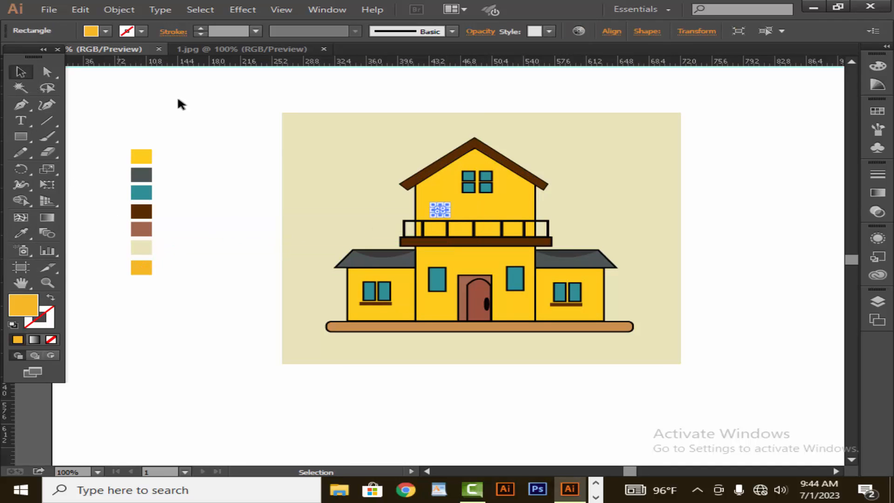
click(373, 232)
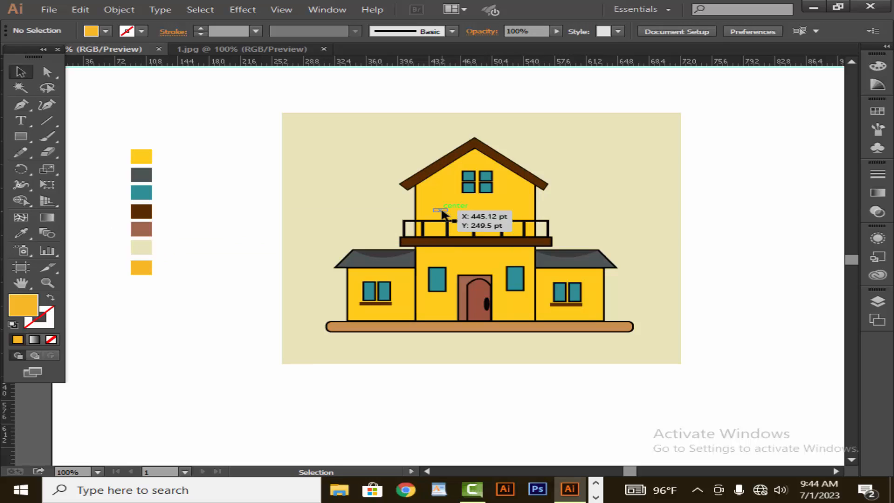
Zoom in on the upper floor and duplicate the brick rectangle to scatter copies across its wall
key(z)
click(442, 214)
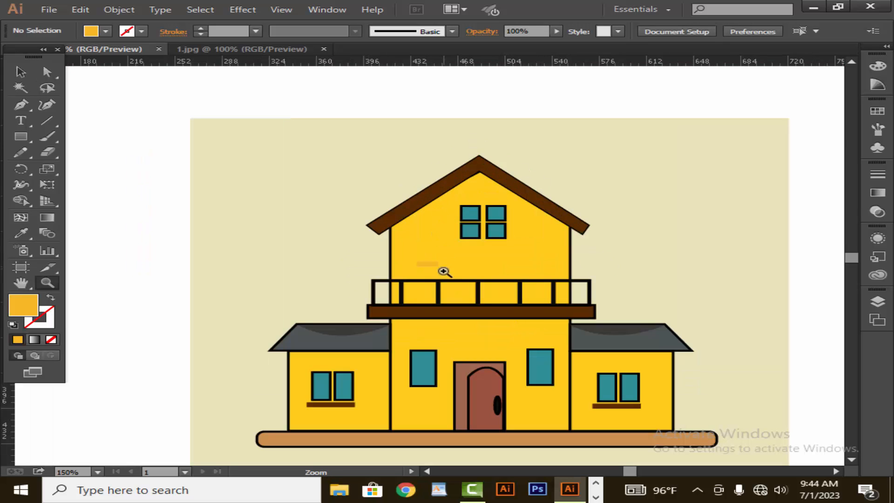
click(21, 72)
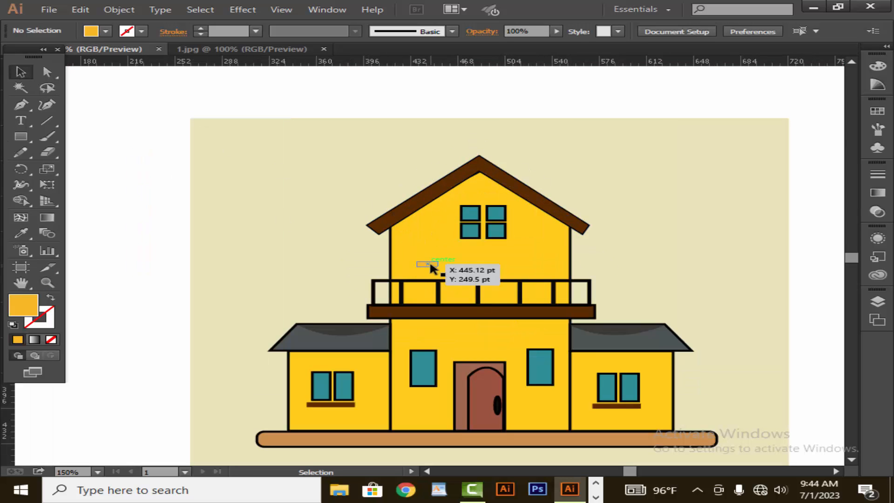
click(426, 261)
click(474, 257)
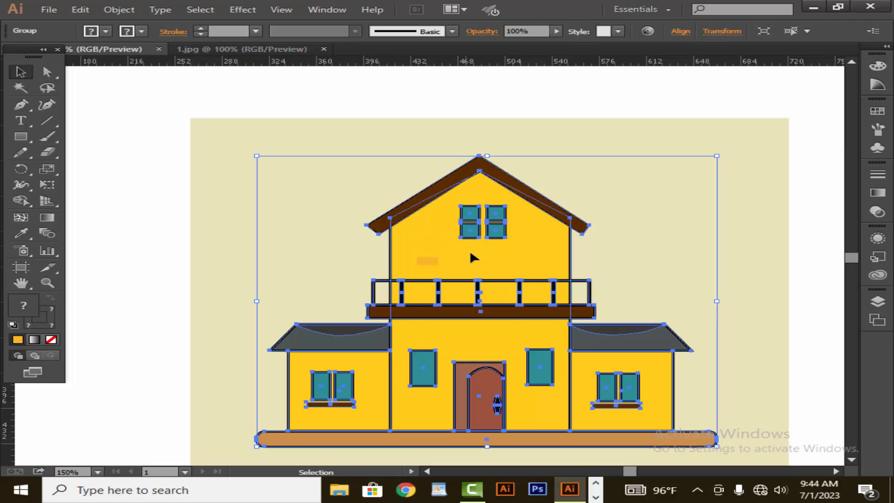
click(259, 235)
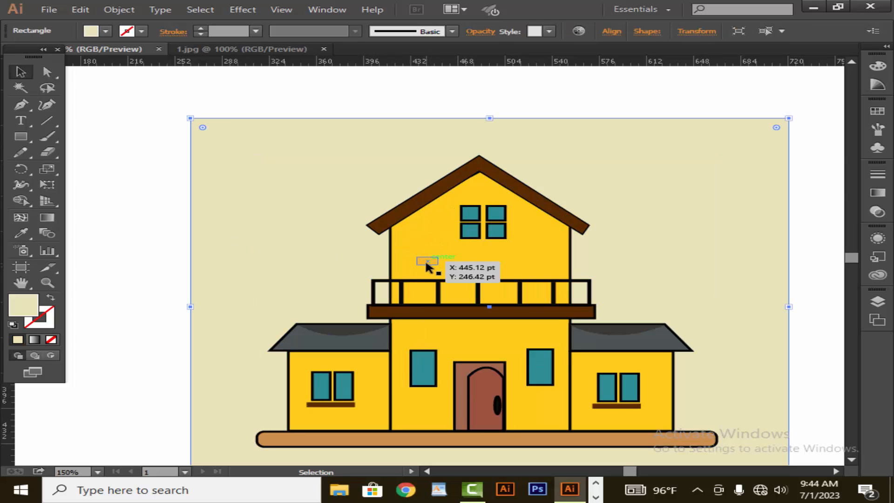
drag(426, 261, 551, 220)
click(824, 265)
click(778, 284)
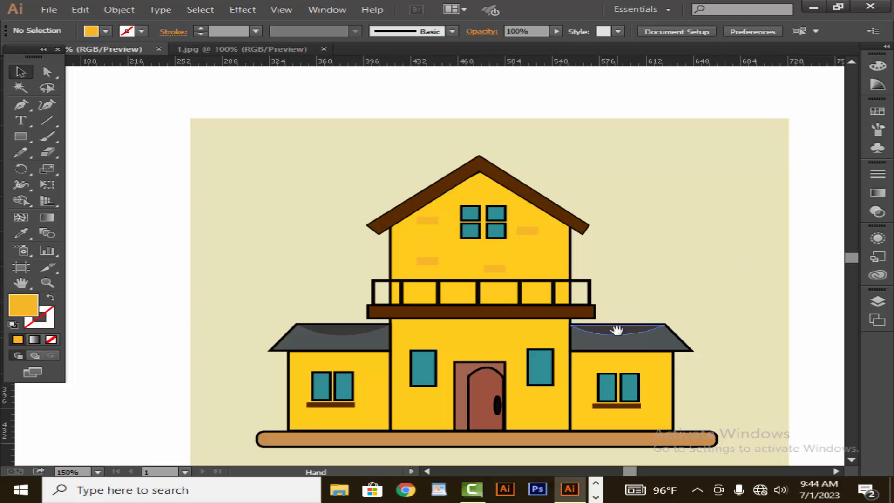
Copy a brick rectangle down onto the ground floor's central wall
scroll(619, 298, down, 3)
drag(501, 205, 596, 298)
click(451, 449)
click(547, 407)
click(547, 425)
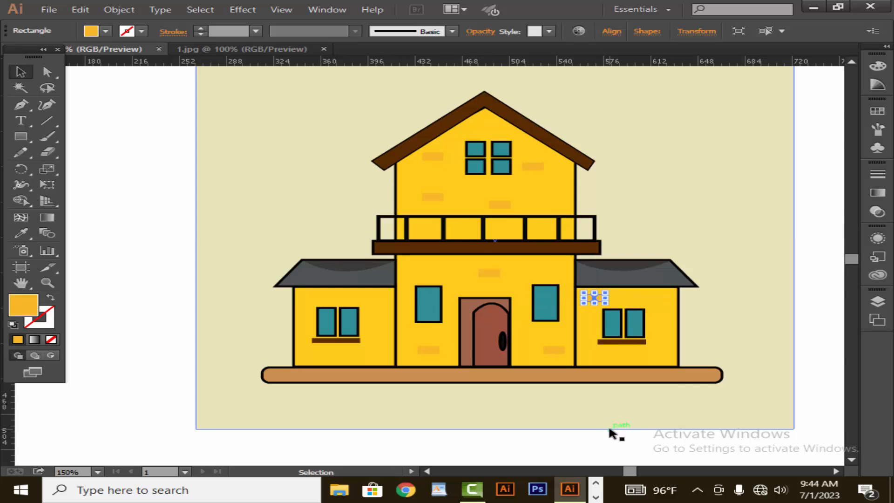
drag(610, 428, 610, 425)
Copy brick rectangles onto the lower walls of the right and left wings, then deselect
drag(591, 296, 661, 352)
click(683, 347)
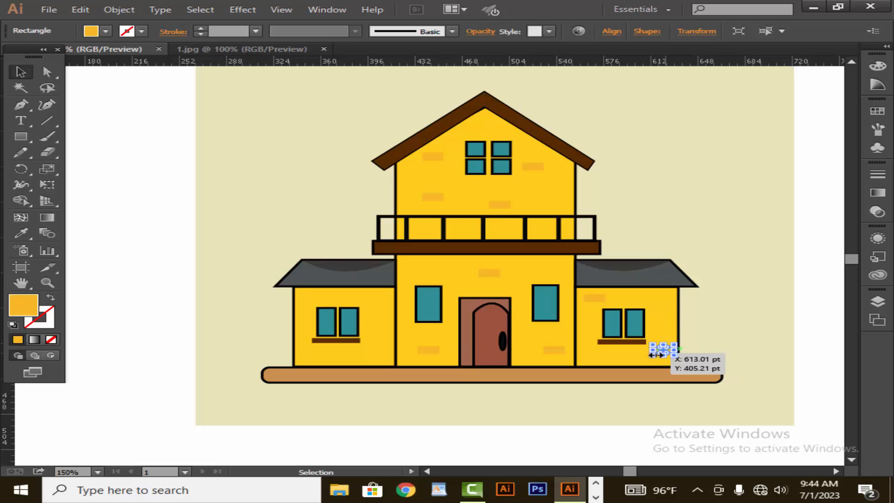
click(735, 344)
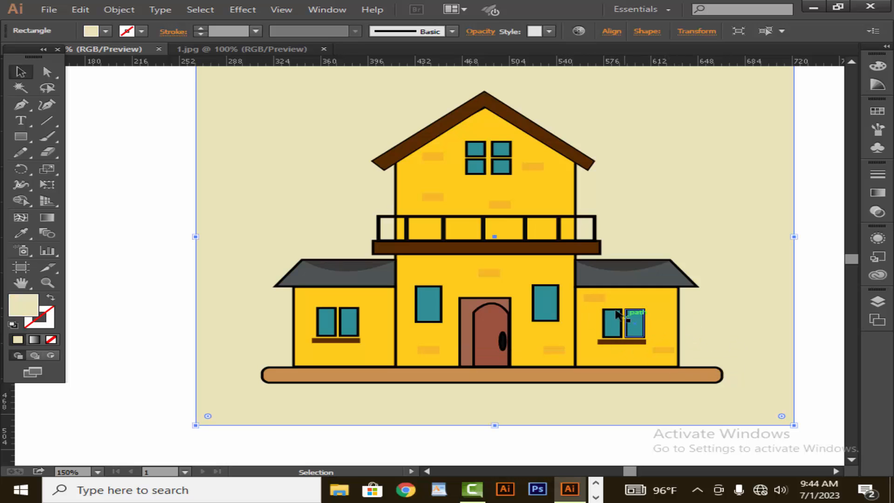
drag(491, 297, 349, 353)
click(396, 438)
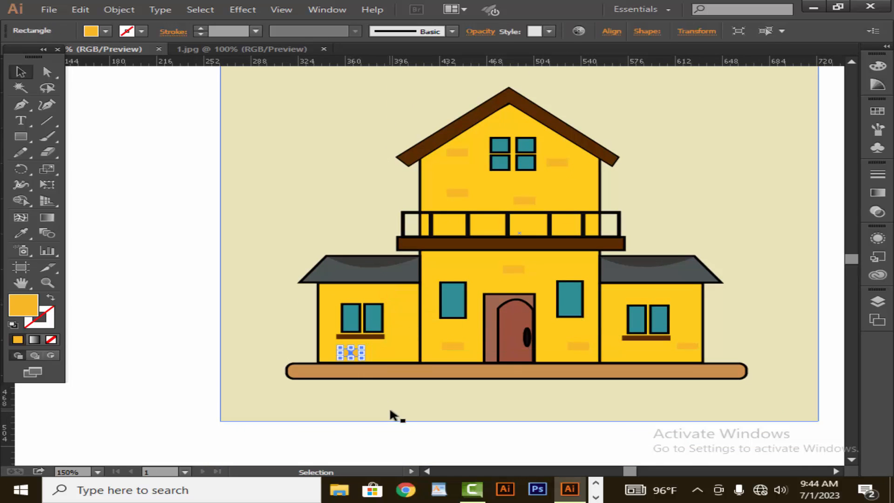
click(392, 426)
key(z)
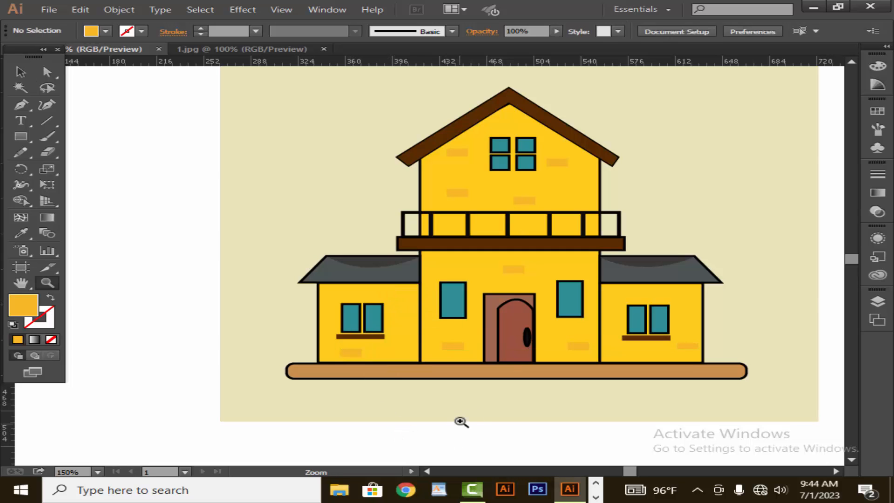